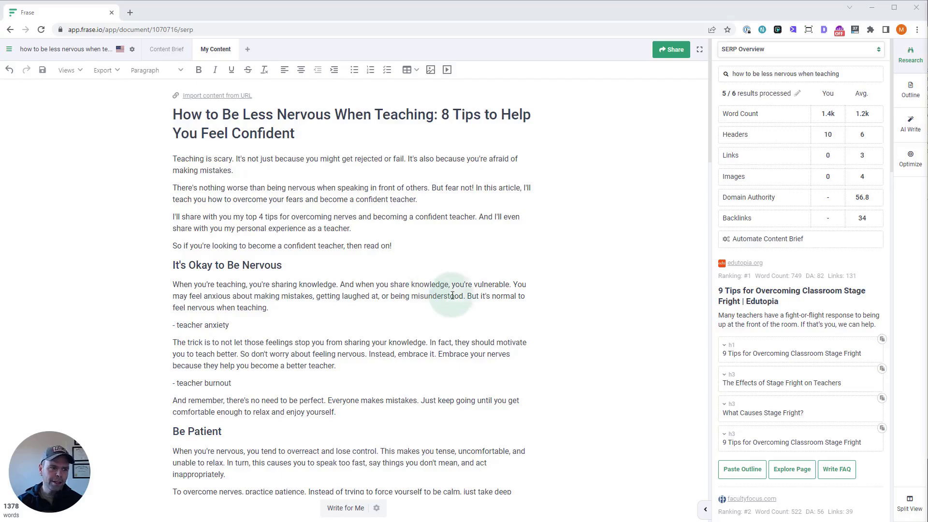
- Search the community AI templates for '[rt] n' and open '[RT] Next Paragraph With Keyword (V2.0)'
click(911, 124)
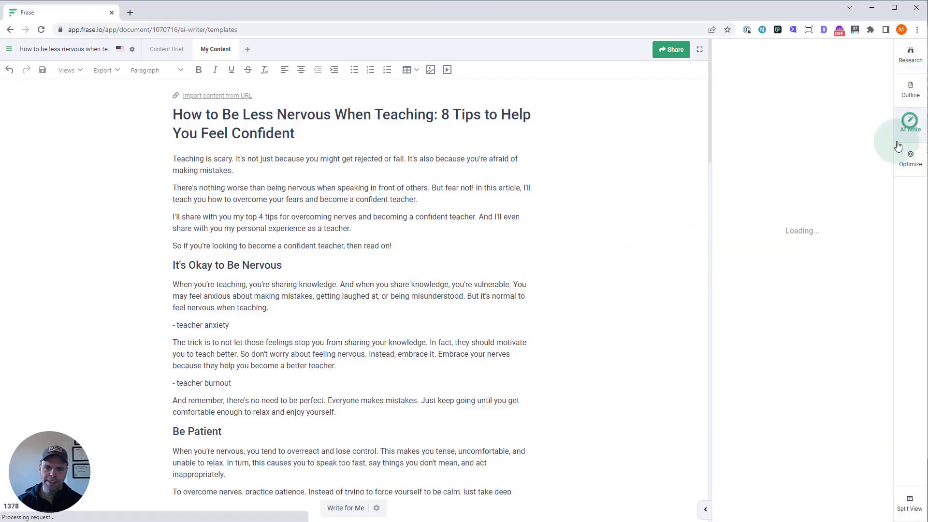
click(804, 73)
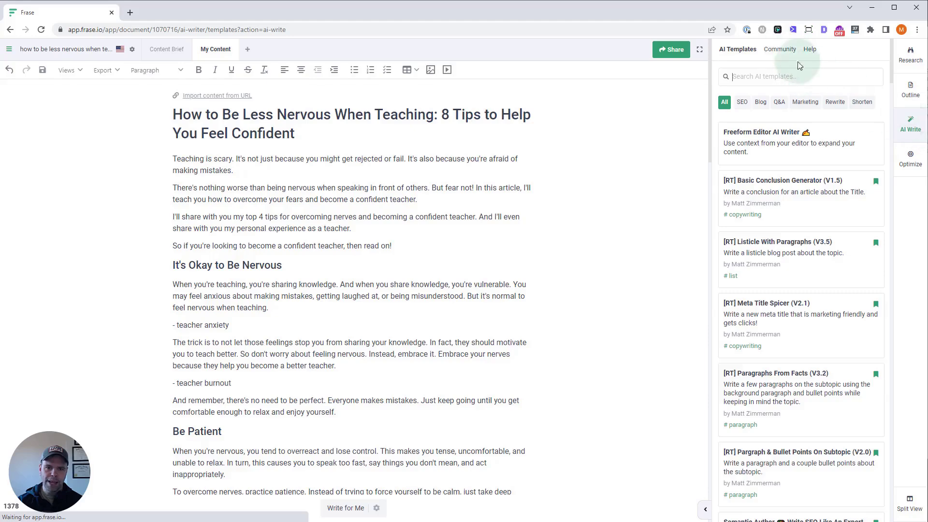
click(778, 49)
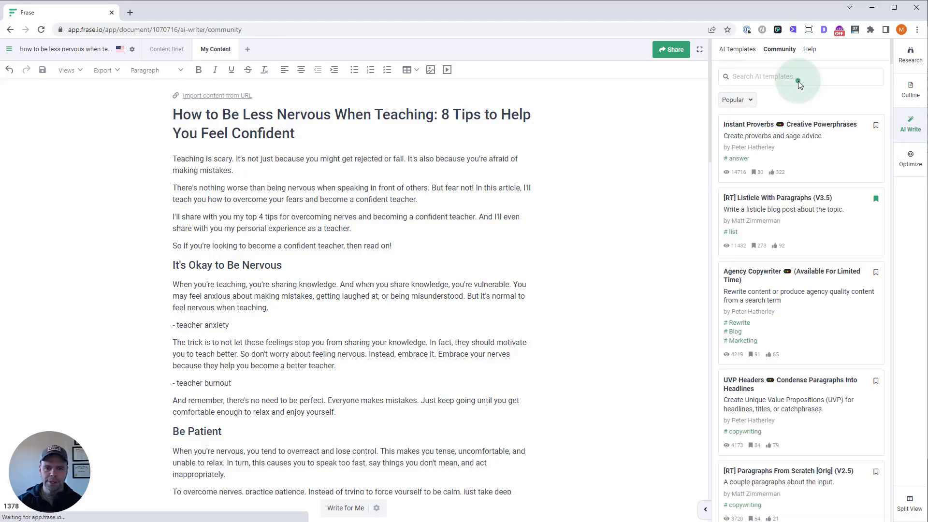
click(799, 80)
text([rt])
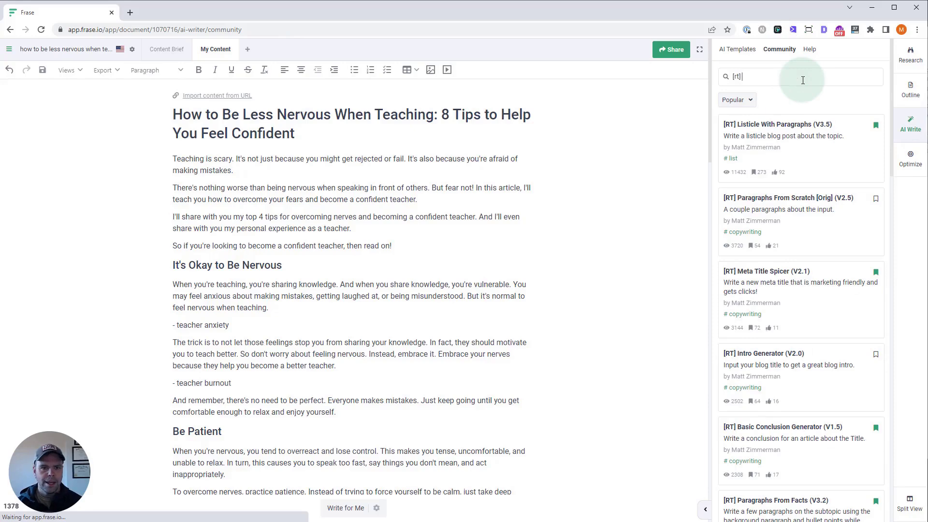
text( next para)
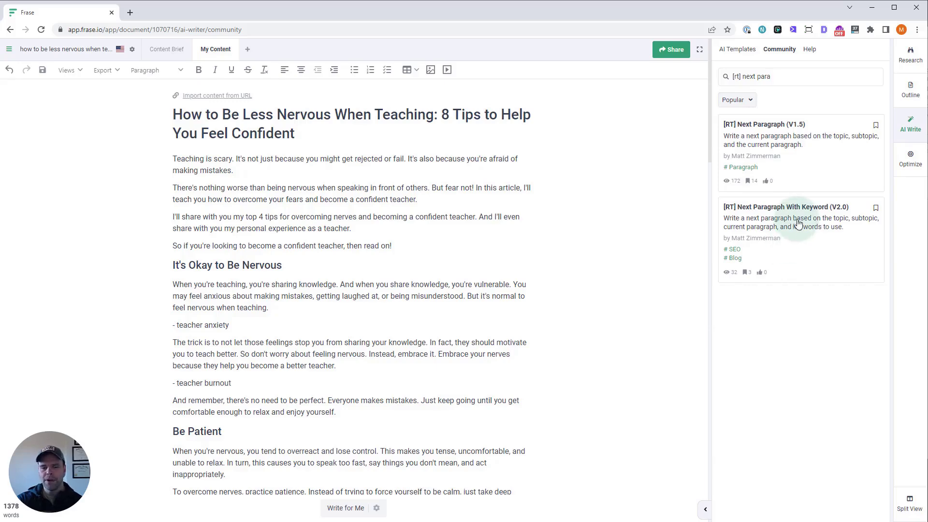
click(798, 223)
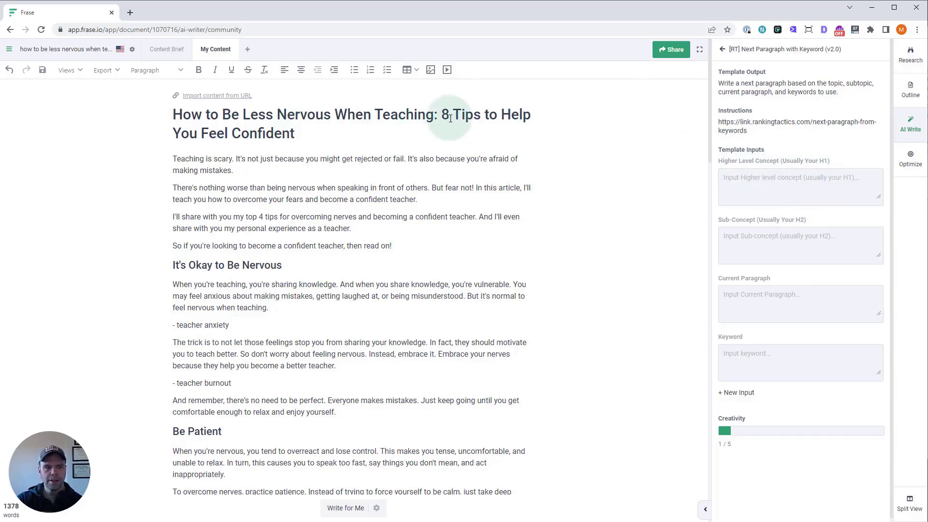
drag(441, 115, 378, 140)
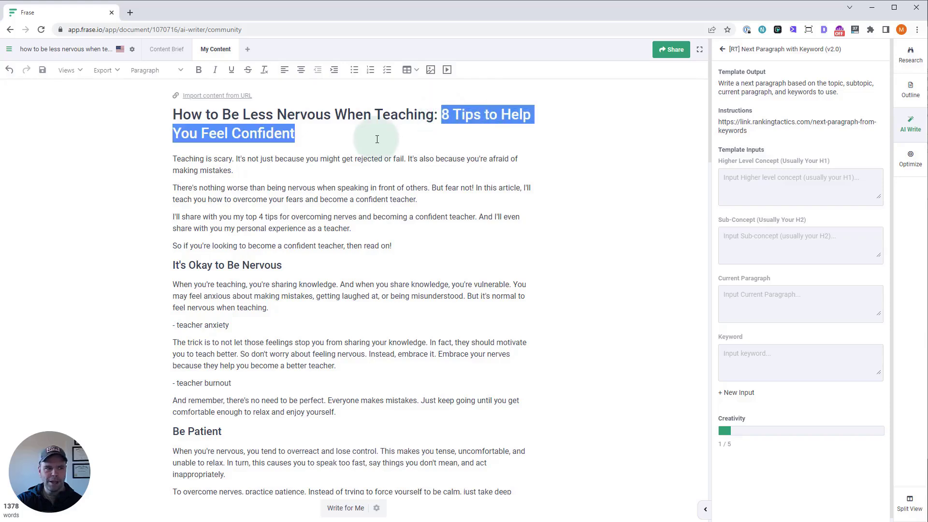
click(415, 126)
drag(434, 116, 159, 116)
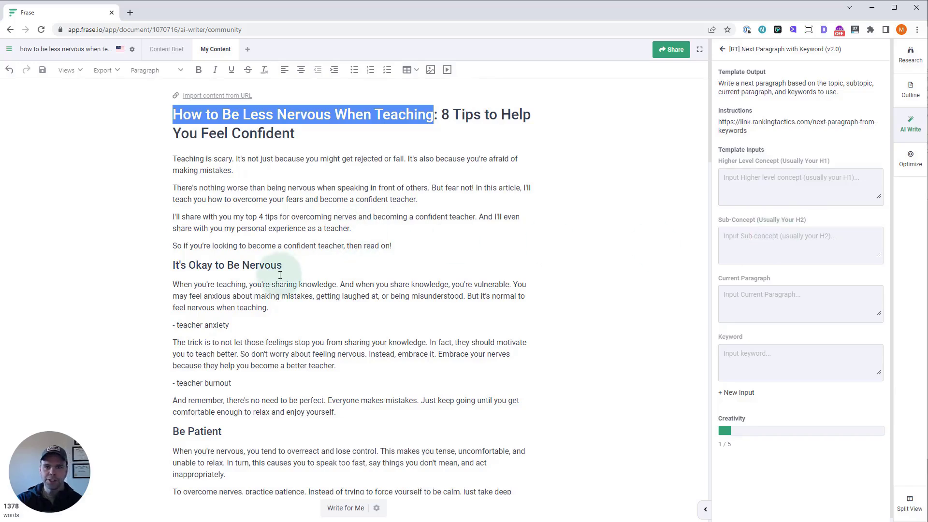
scroll(238, 159, down, 4)
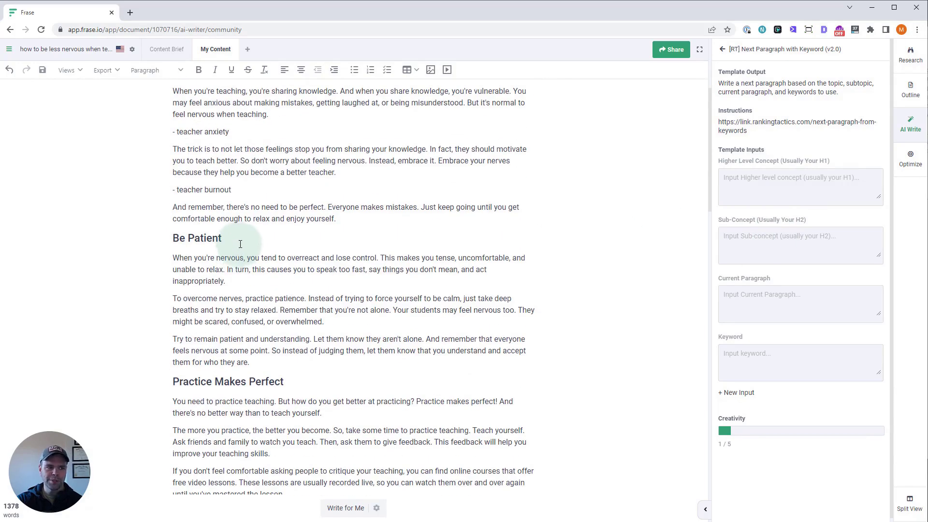
scroll(240, 244, up, 2)
drag(174, 168, 304, 168)
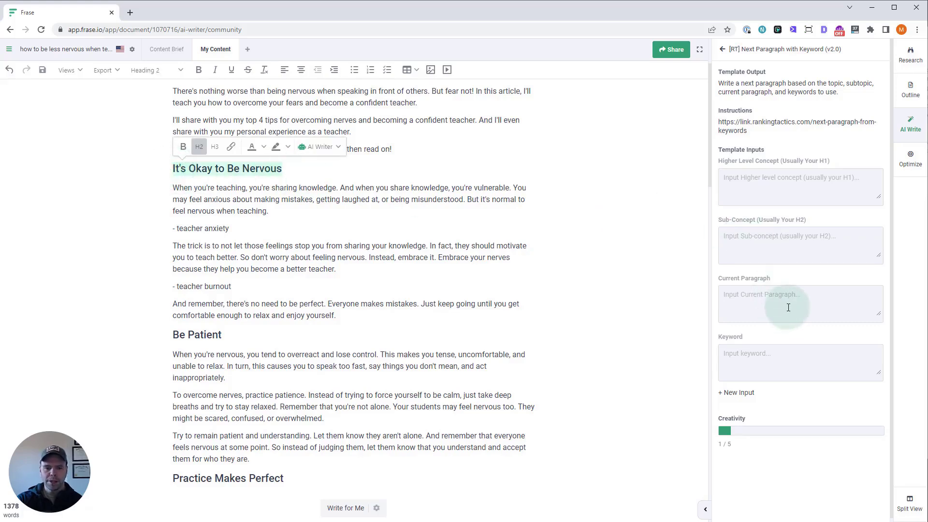
triple_click(302, 199)
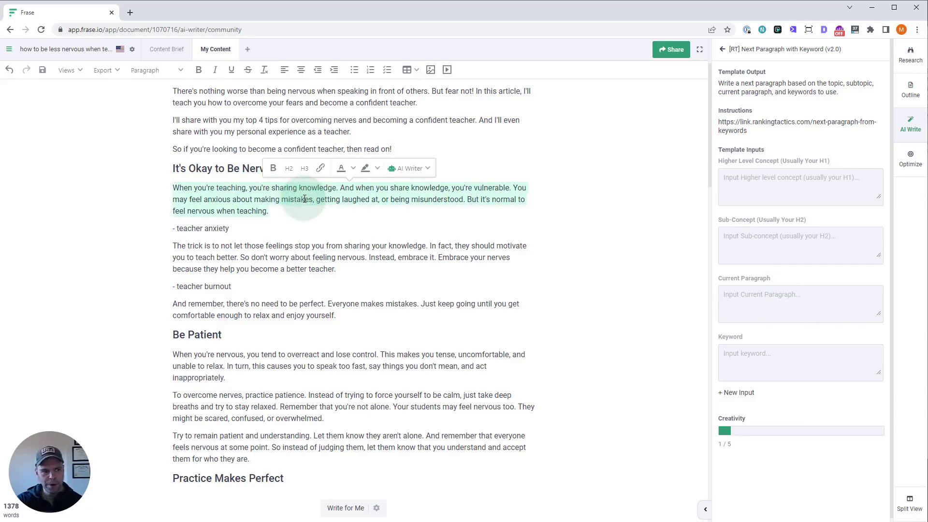
click(758, 354)
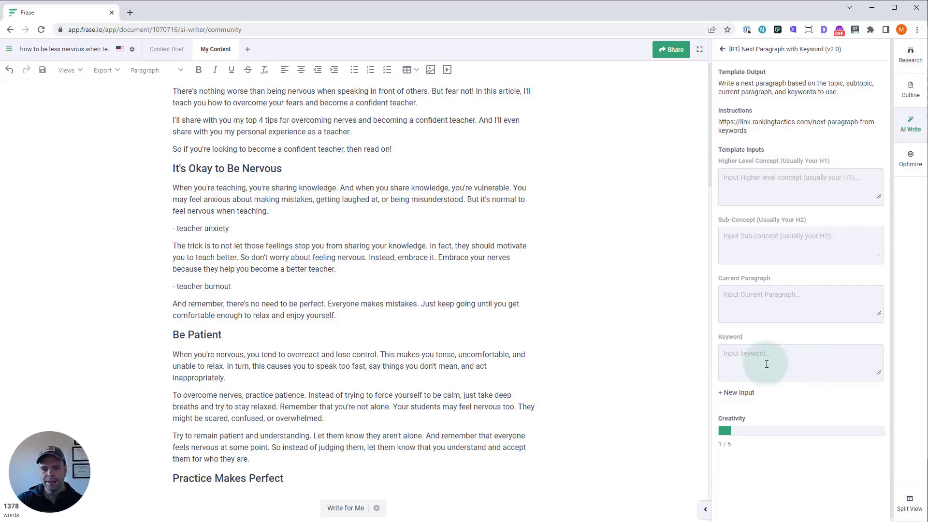
- Show the optimization topics as Top Topics, then switch the list to Long Tail
click(915, 168)
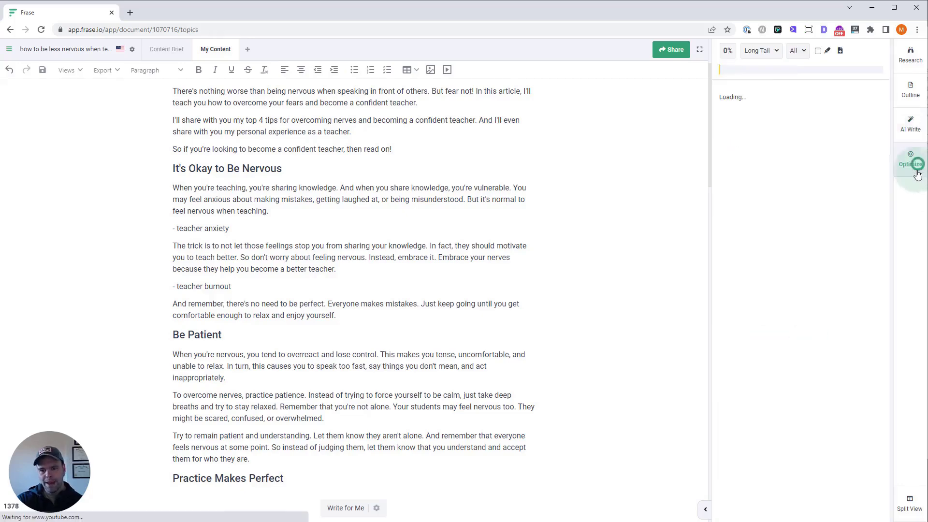
click(773, 51)
click(769, 70)
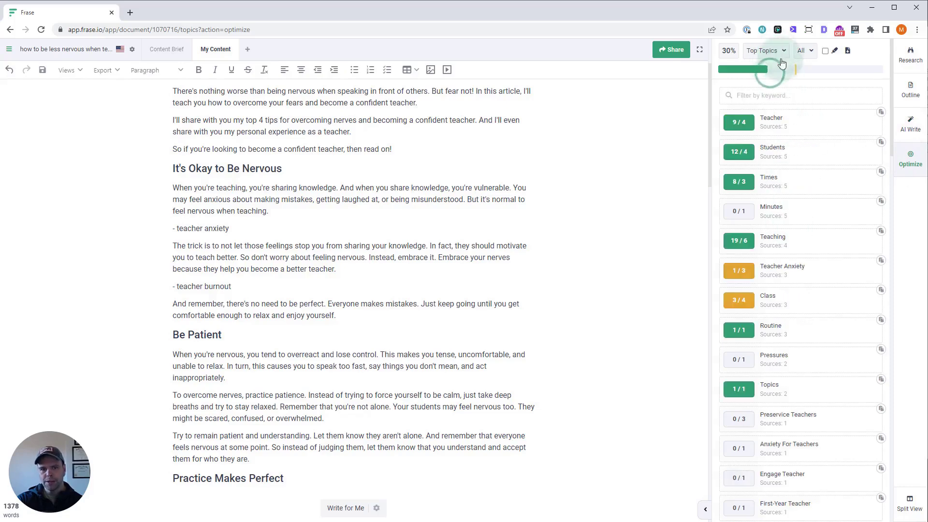
click(773, 53)
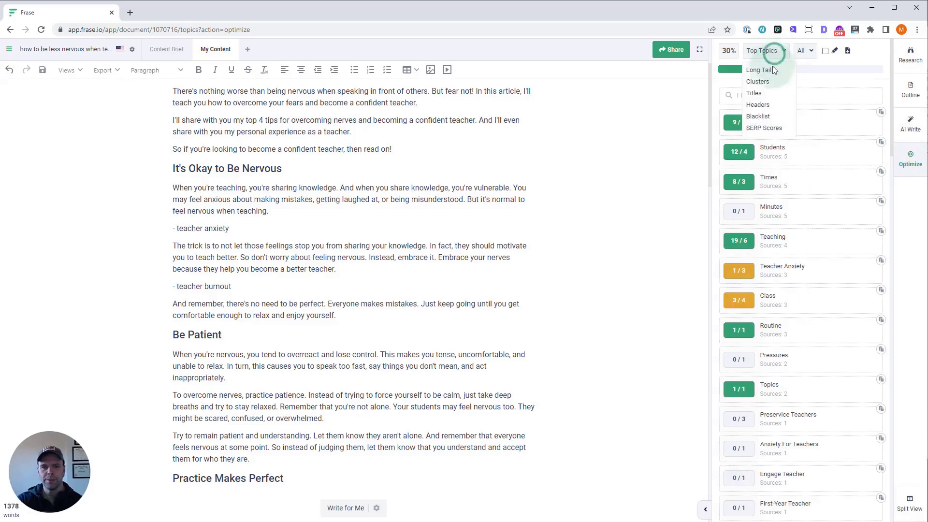
click(761, 70)
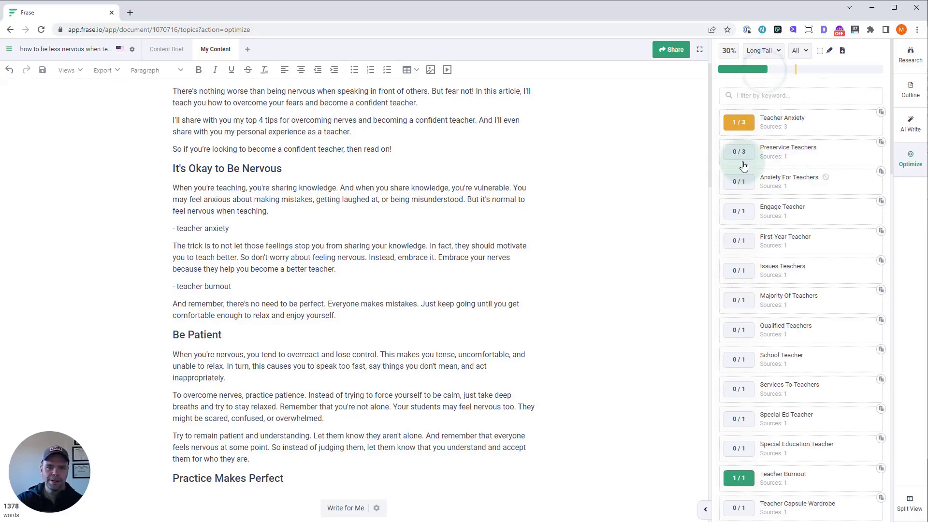
- Check the document settings, then go back to the optimization topic list
click(132, 49)
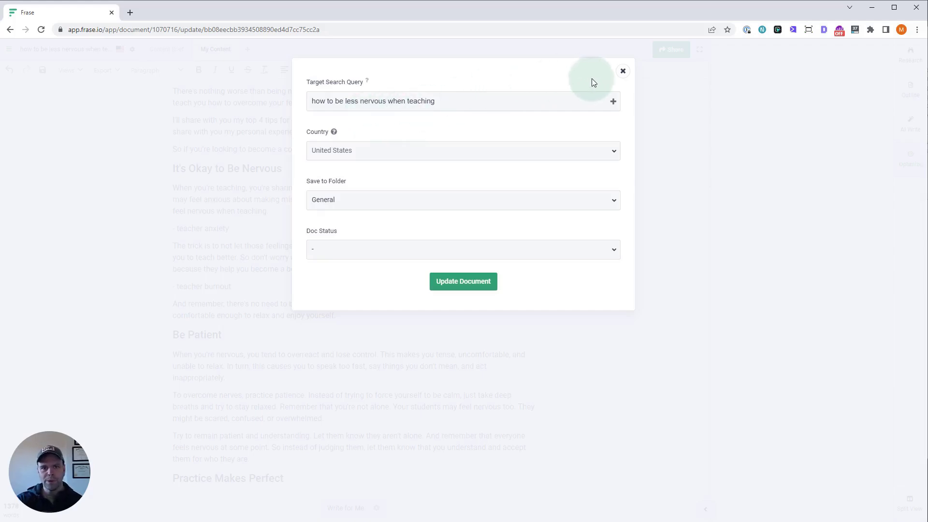
click(623, 71)
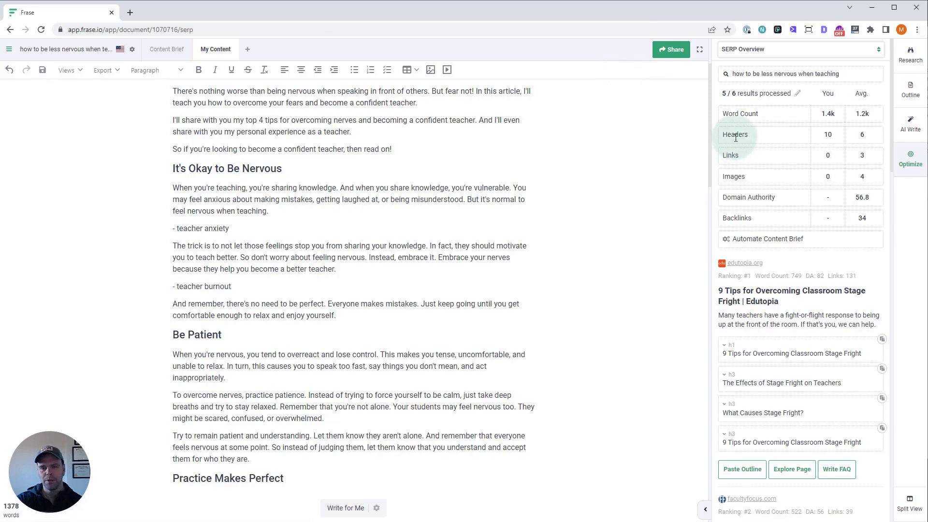
click(910, 157)
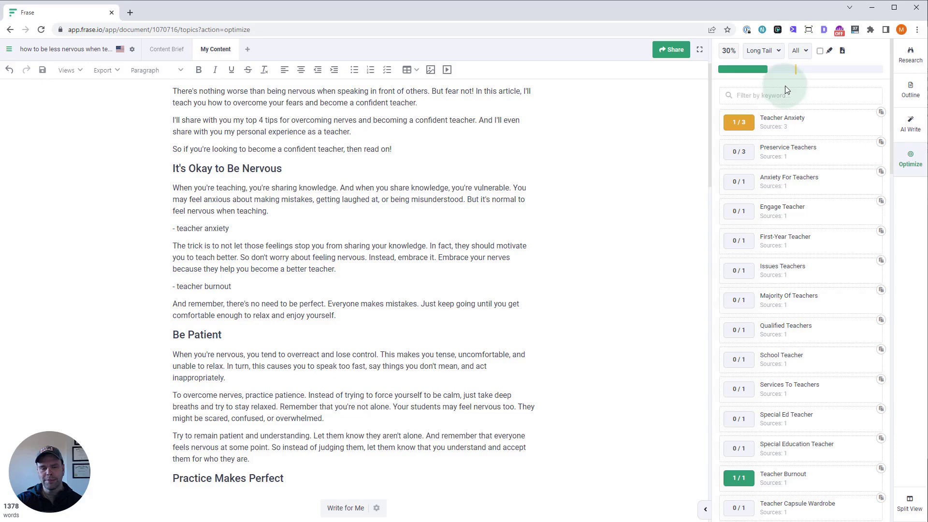
mouse_move(795, 73)
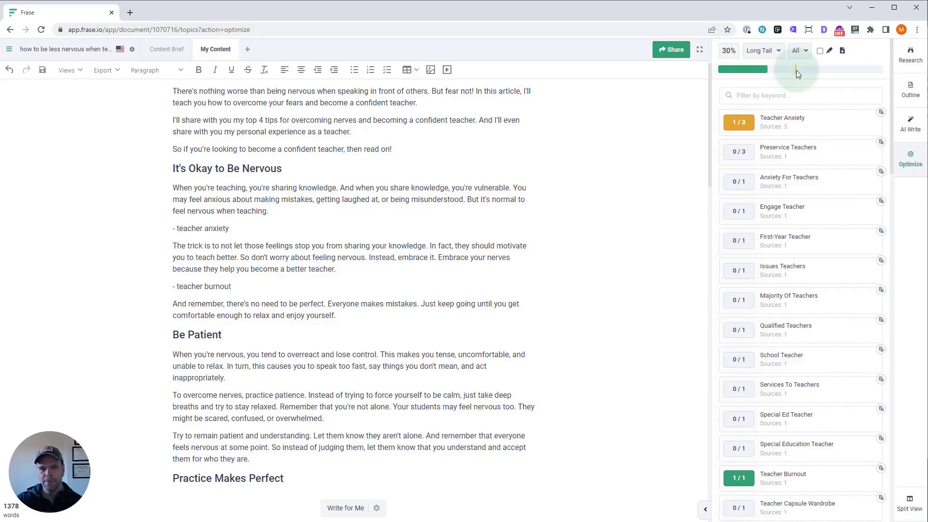
click(769, 50)
- Show competitor SERP scores and review the full topic heatmap
click(766, 129)
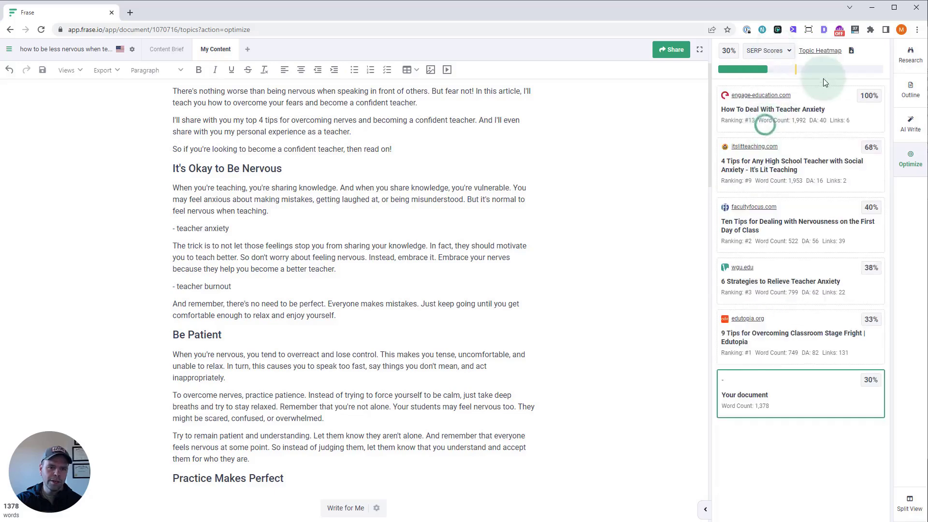
click(823, 49)
scroll(639, 320, down, 10)
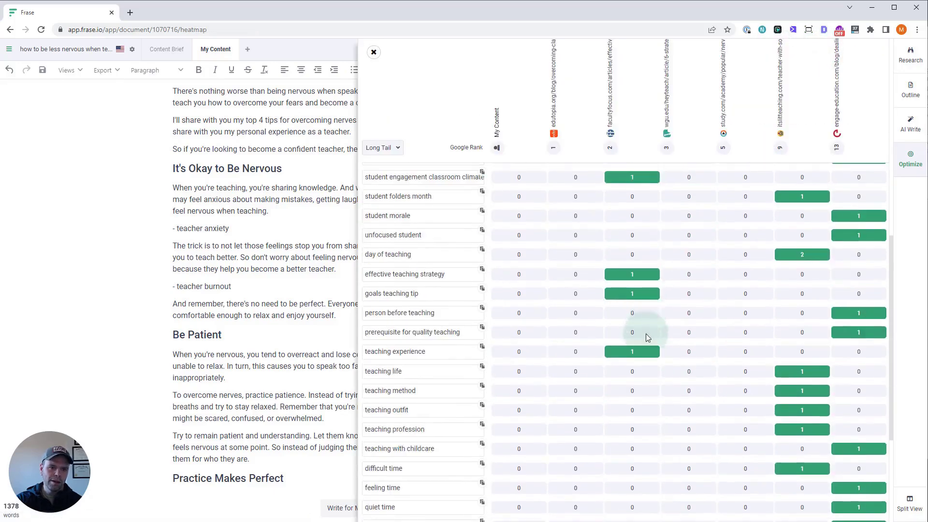
scroll(651, 335, up, 10)
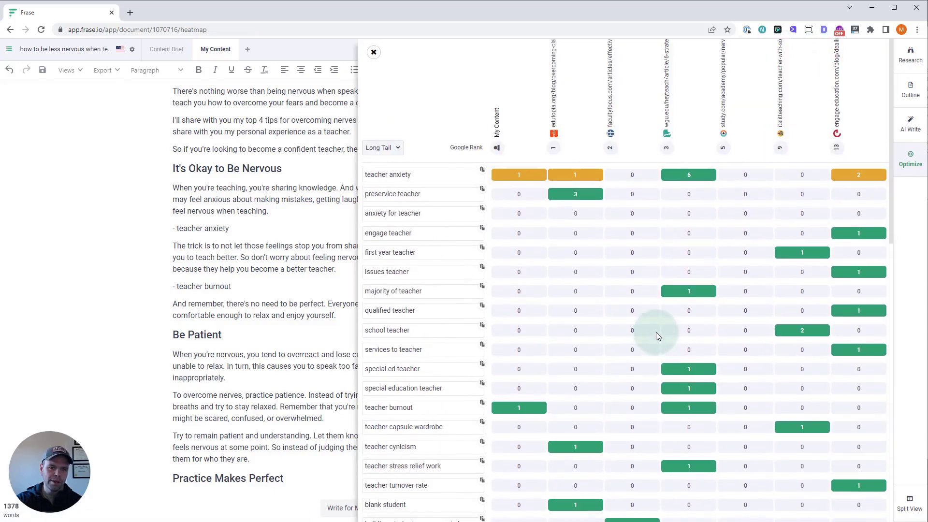
click(373, 52)
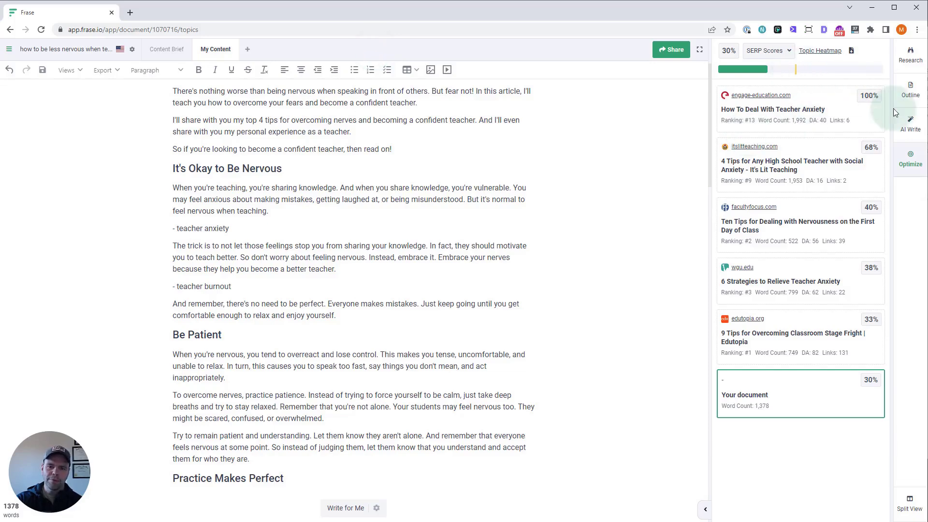
- Review the Research sources behind the 5/6 results processed count, then return to Optimize
click(911, 56)
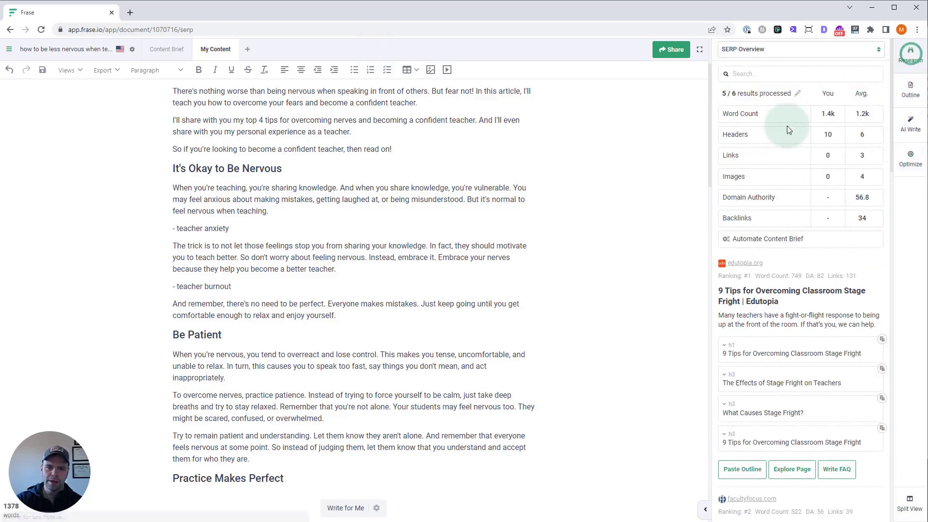
drag(735, 95, 721, 94)
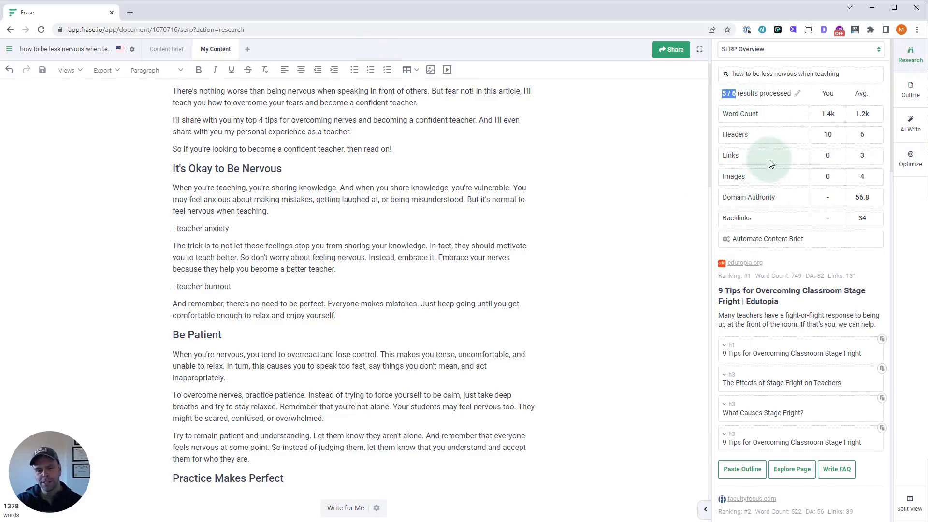
click(795, 94)
scroll(760, 279, down, 15)
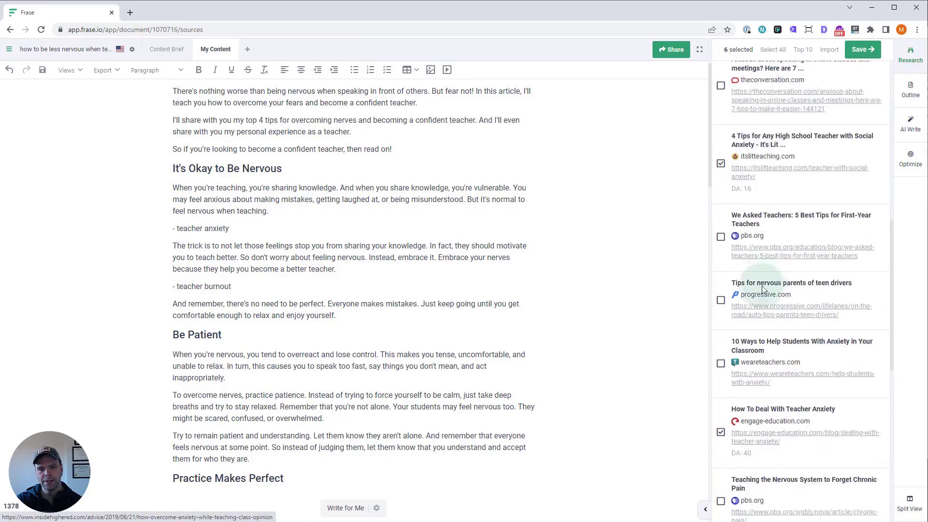
scroll(764, 280, up, 15)
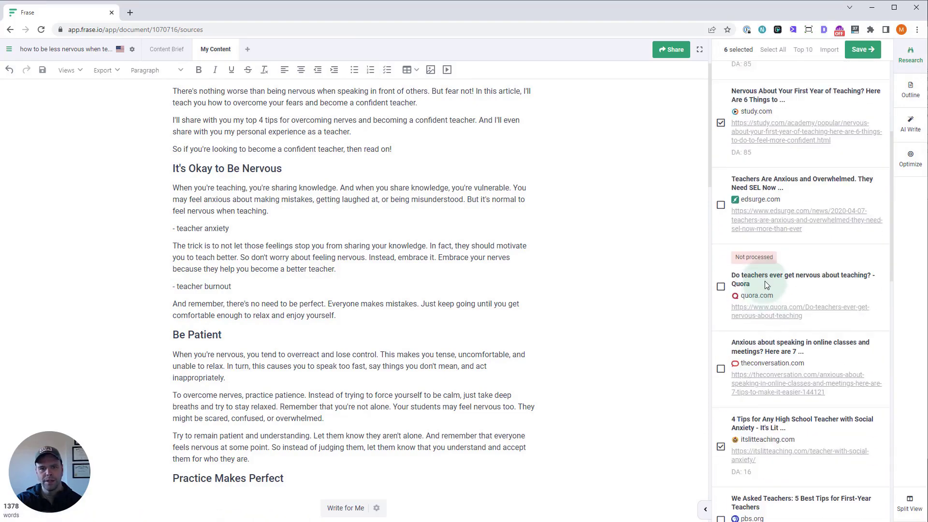
click(910, 159)
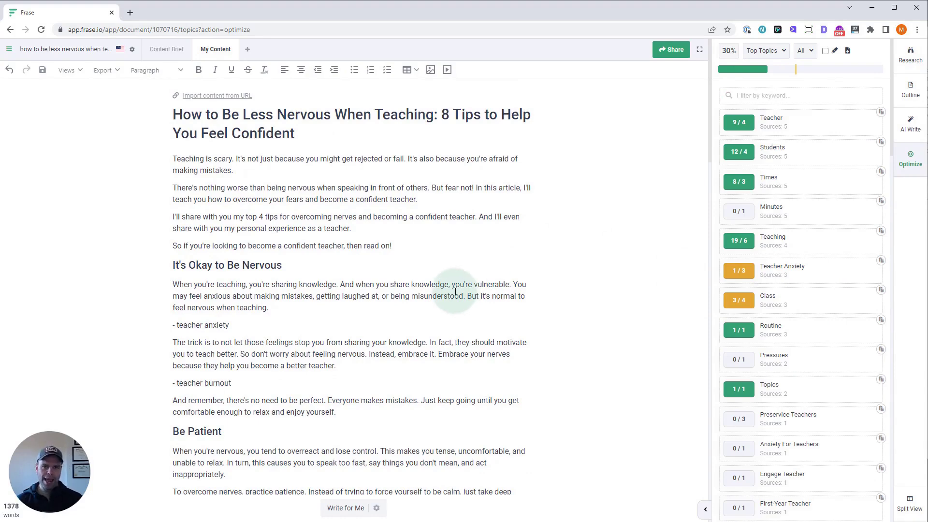
- Switch topics to Long Tail, then add and remove 'and avoid teacher anxiety' in the third paragraph
click(765, 50)
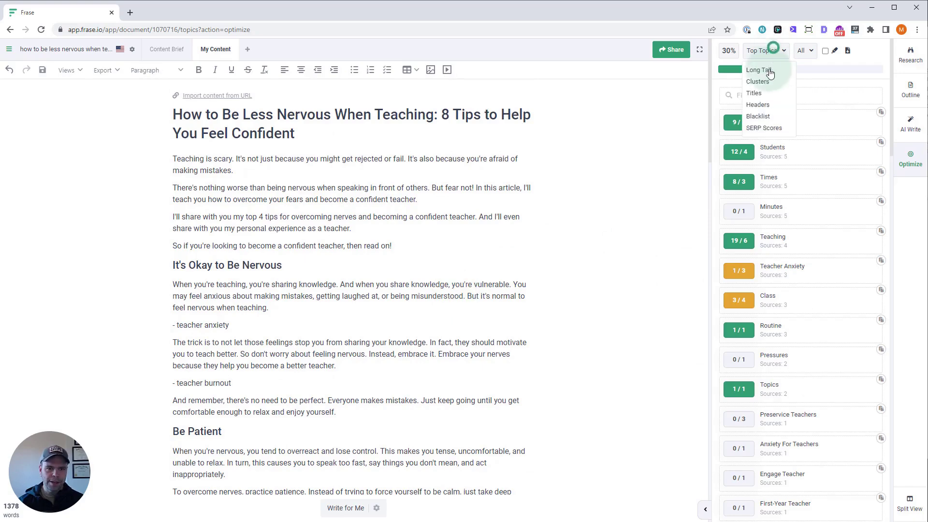
click(765, 69)
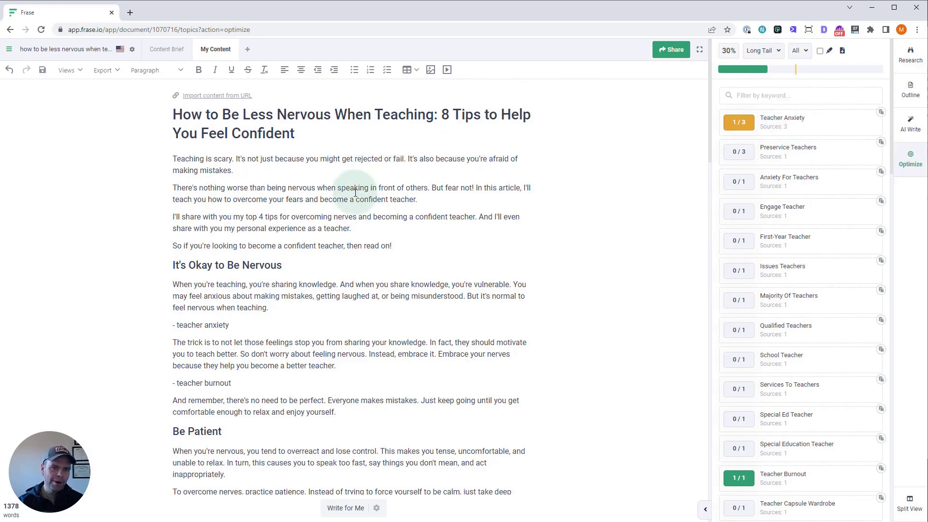
click(474, 216)
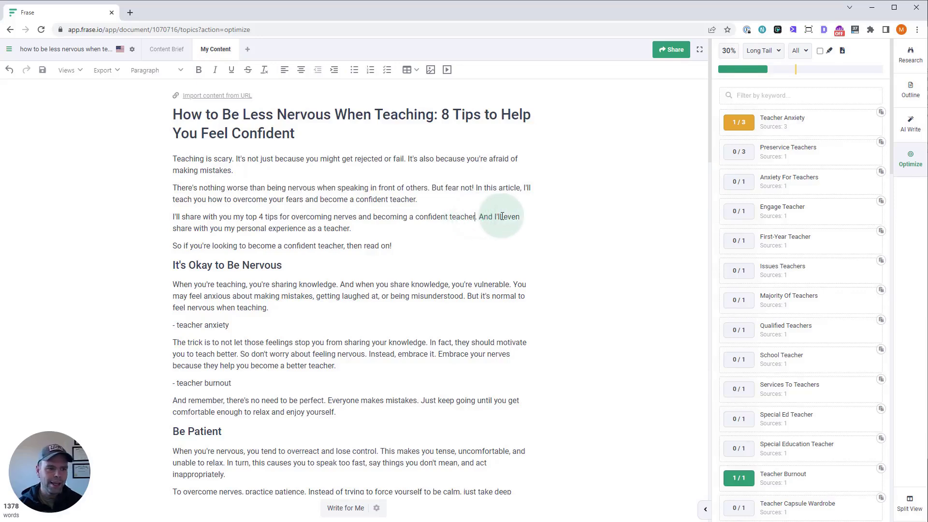
text(and avoid tea)
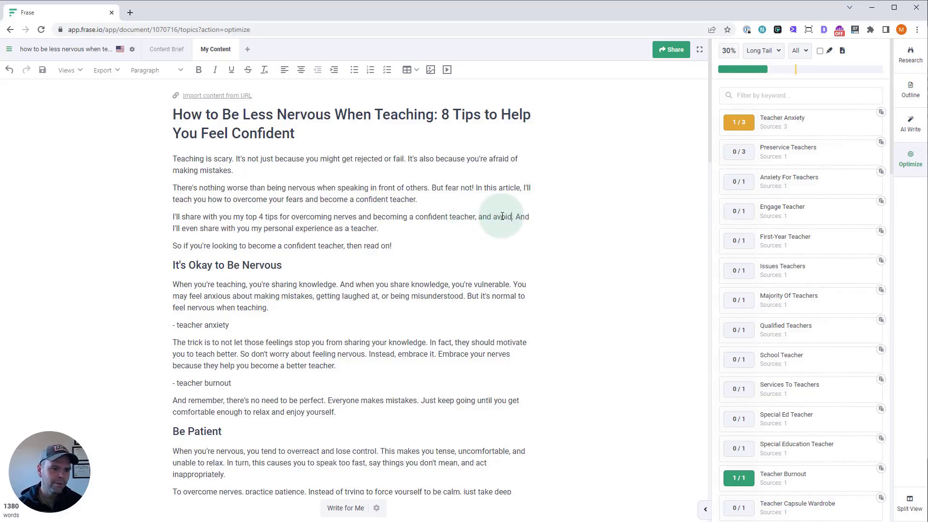
text(cher anxiety)
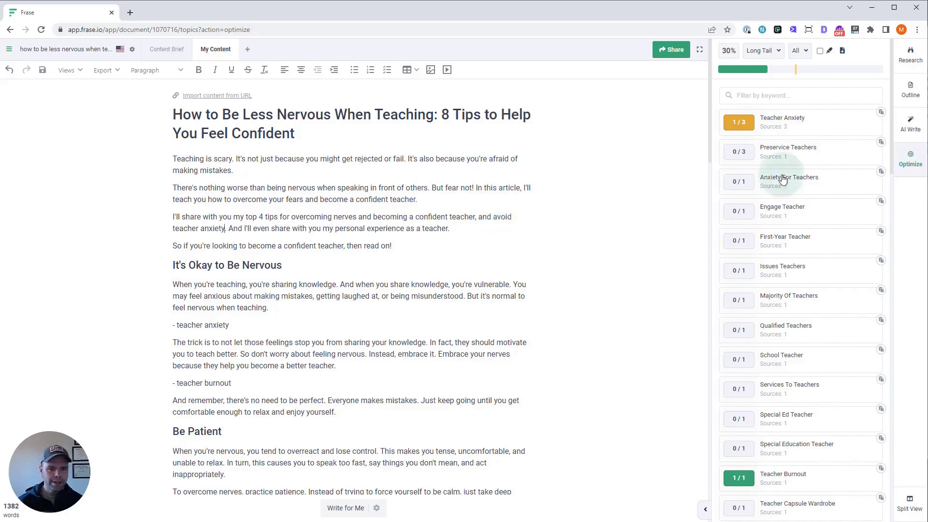
scroll(793, 400, down, 2)
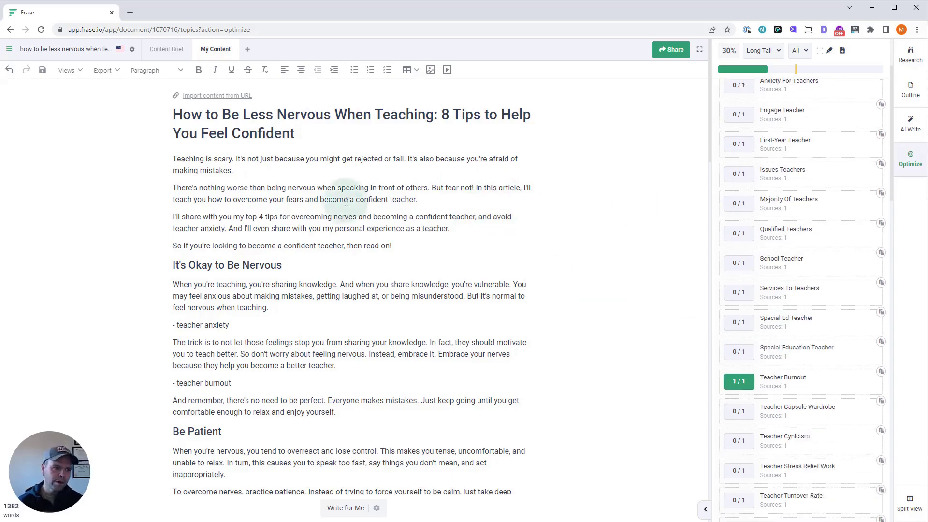
shift+click(477, 216)
key(BackSpace)
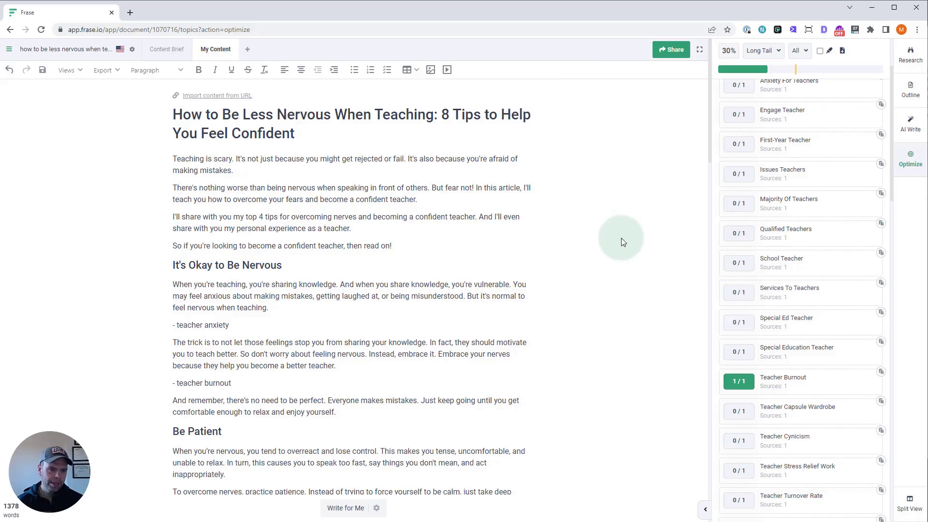
- Review the keyword bullet lines teacher anxiety, teacher burnout and sense of anxiety
scroll(768, 256, up, 3)
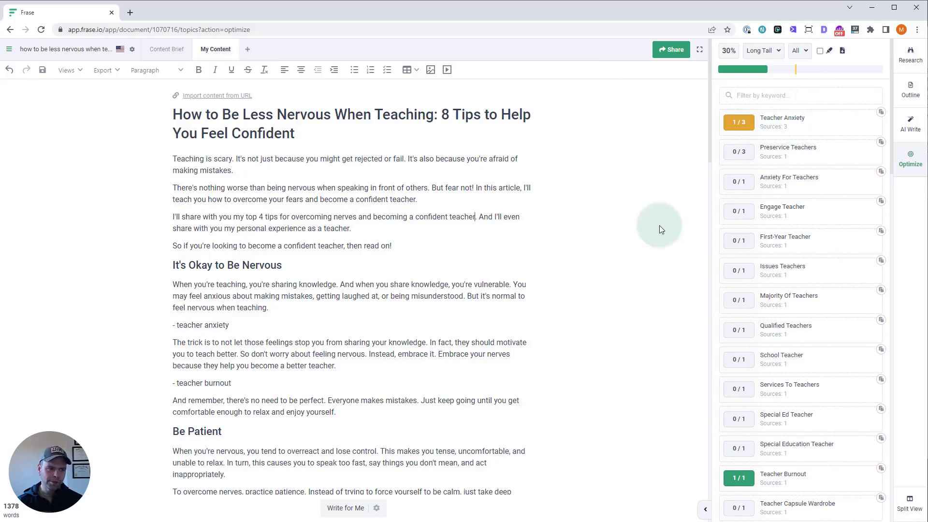
click(293, 265)
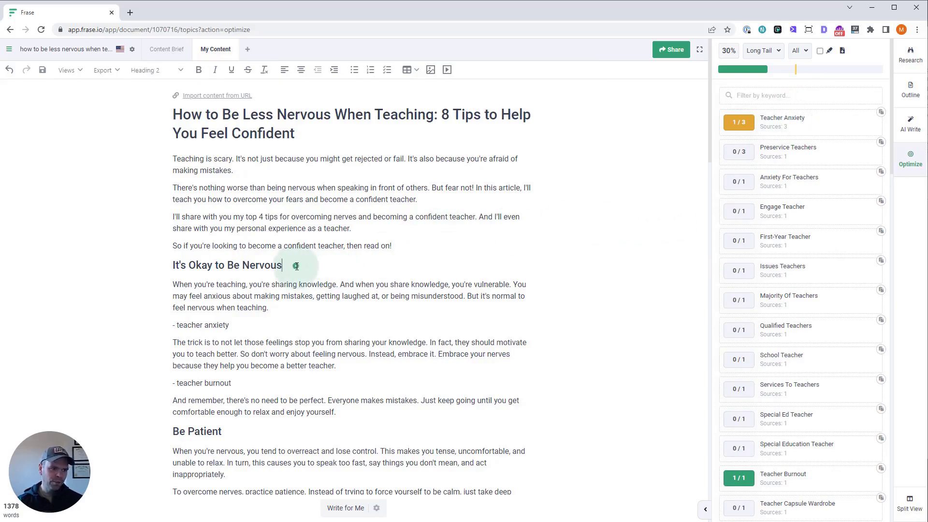
scroll(293, 268, down, 2)
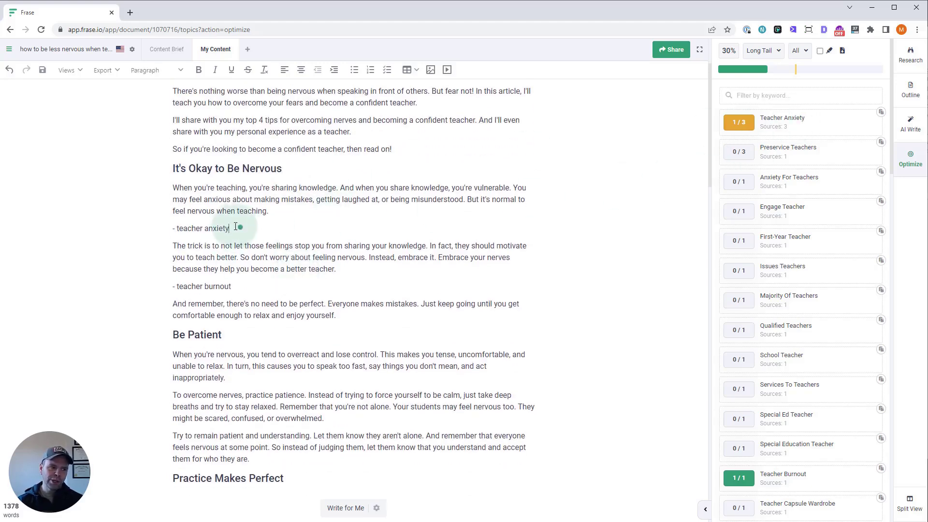
drag(241, 227, 167, 231)
click(377, 228)
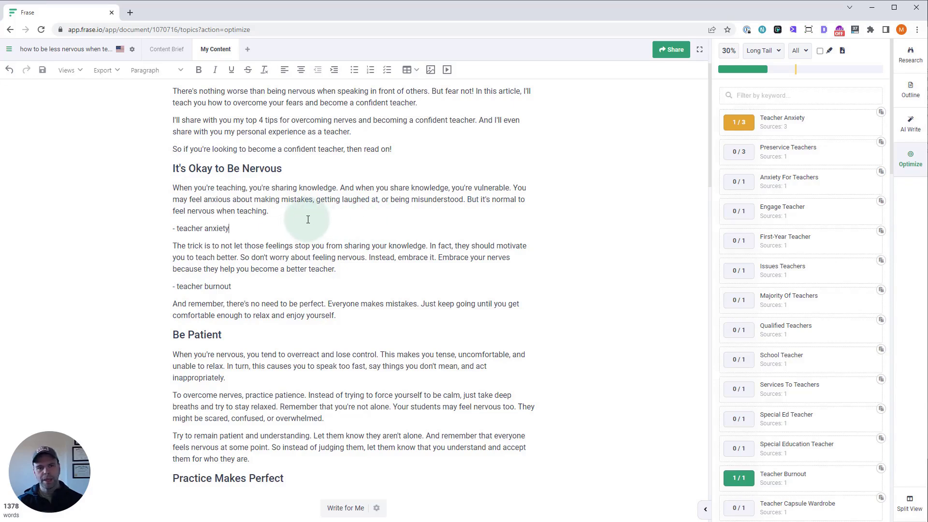
drag(229, 228, 177, 229)
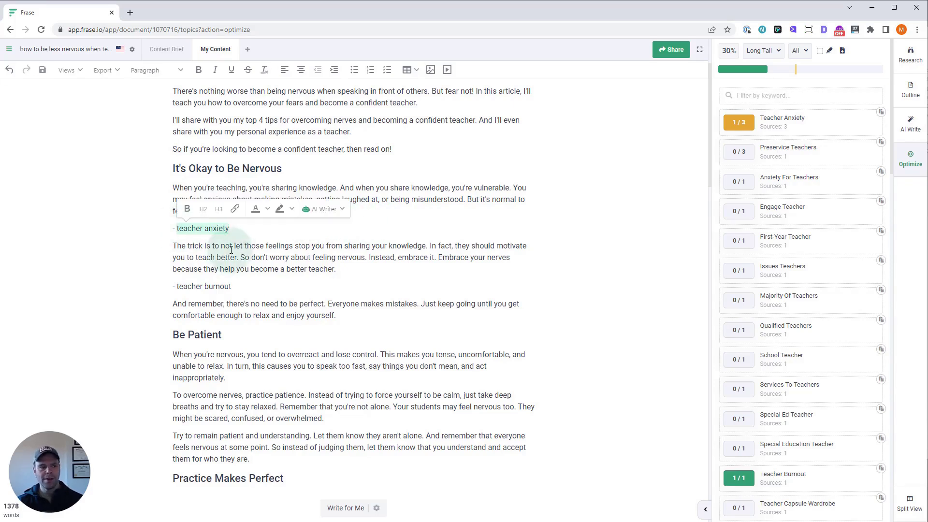
mouse_move(243, 286)
mouse_down()
mouse_move(246, 275)
mouse_move(183, 286)
mouse_up()
scroll(765, 390, down, 2)
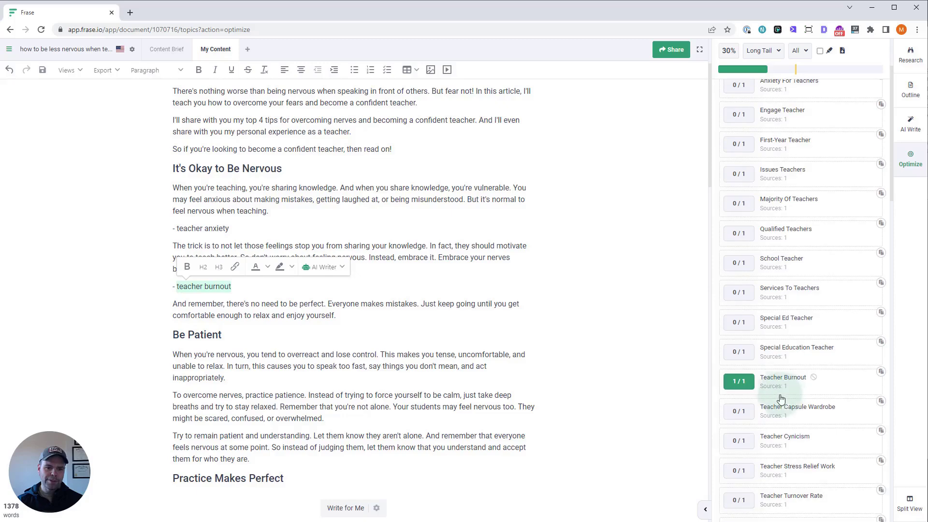
scroll(392, 353, down, 9)
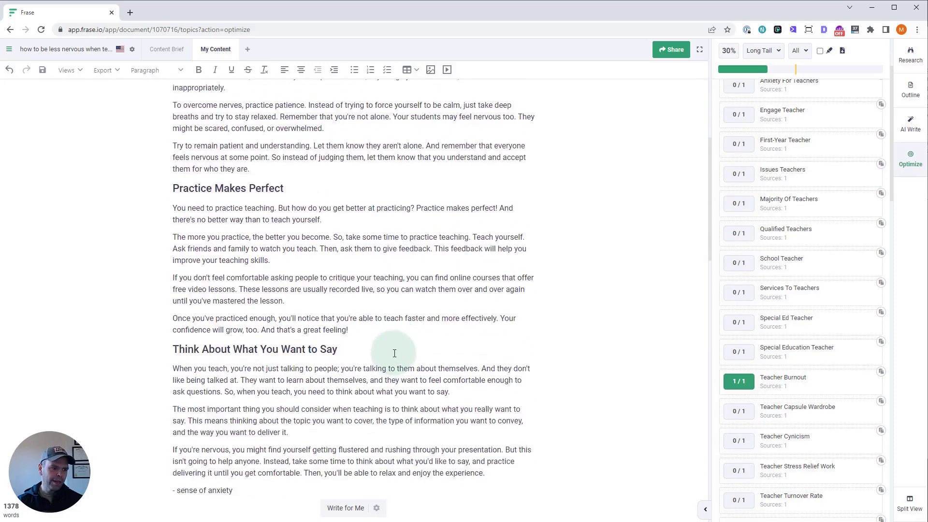
scroll(391, 353, down, 1)
drag(234, 297, 178, 293)
click(291, 327)
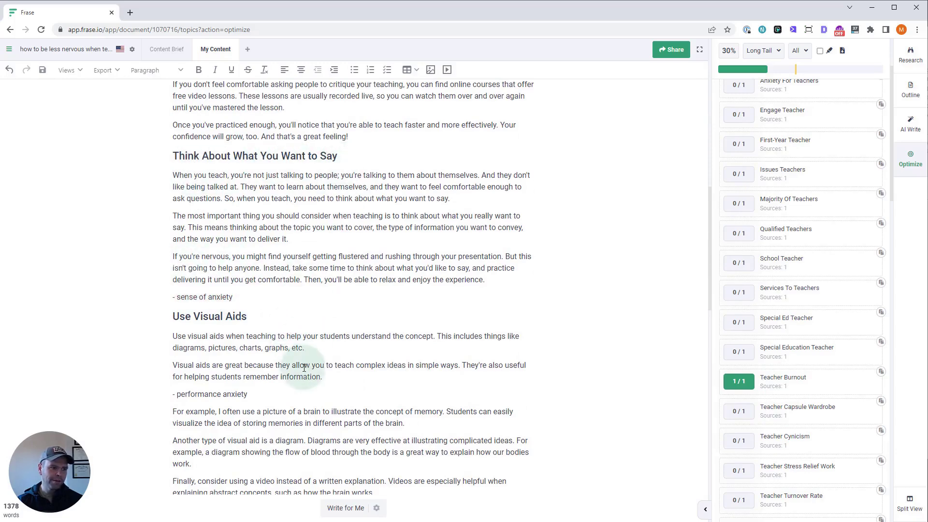
- Review the performance anxiety and daily routine keyword lines, then bring up AI Write
scroll(305, 357, down, 4)
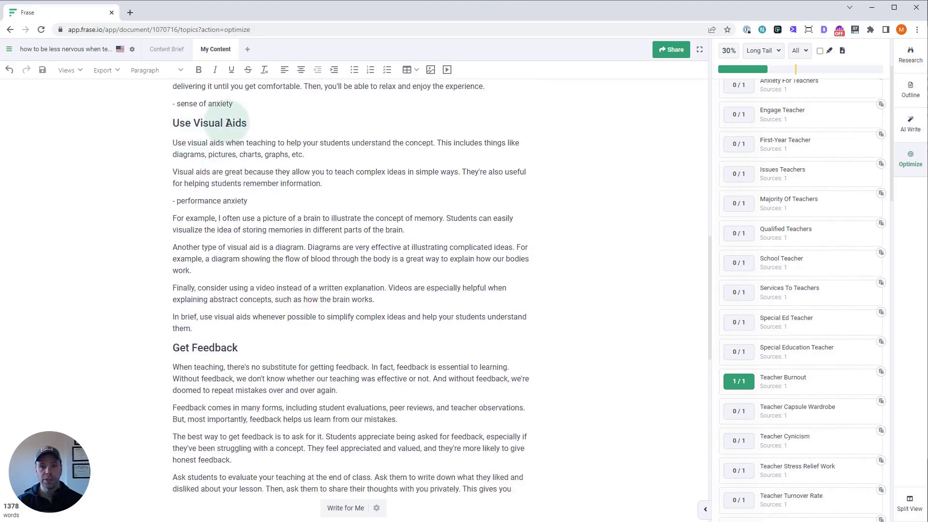
drag(248, 201, 178, 201)
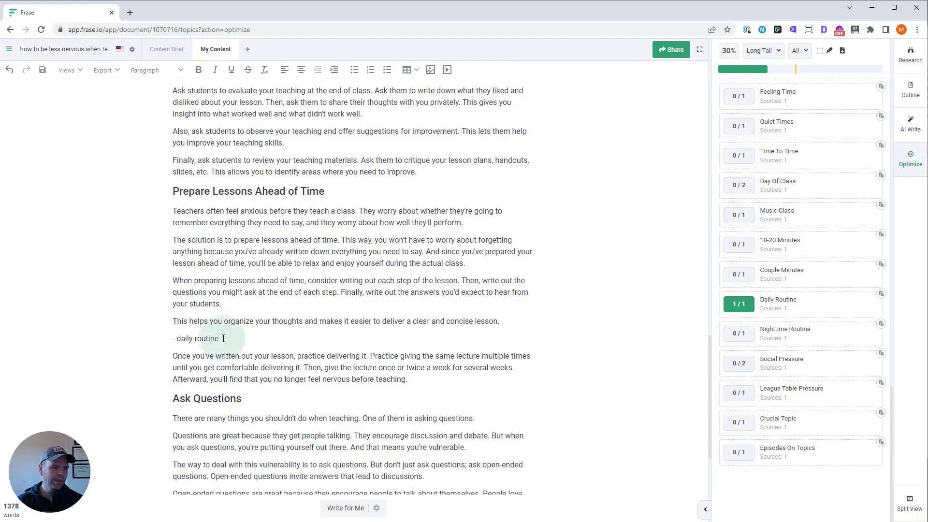
drag(218, 338, 175, 338)
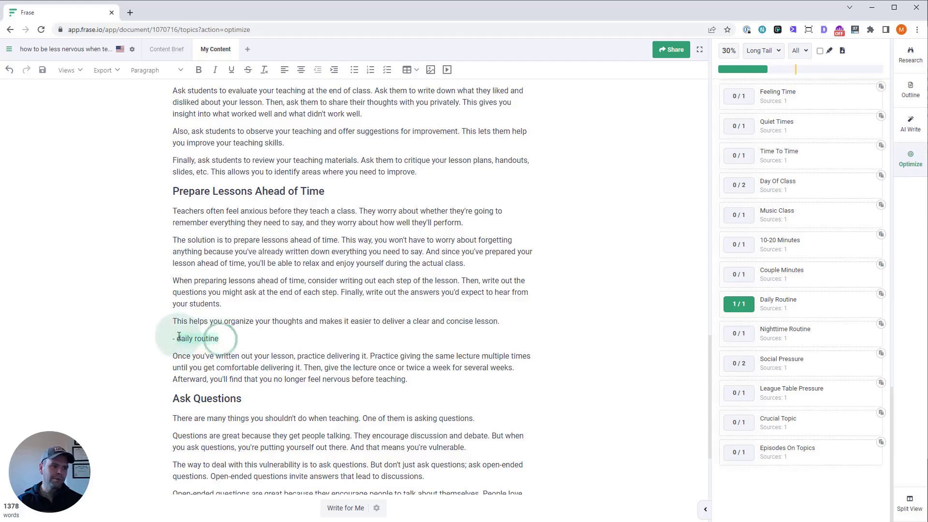
scroll(454, 350, up, 10)
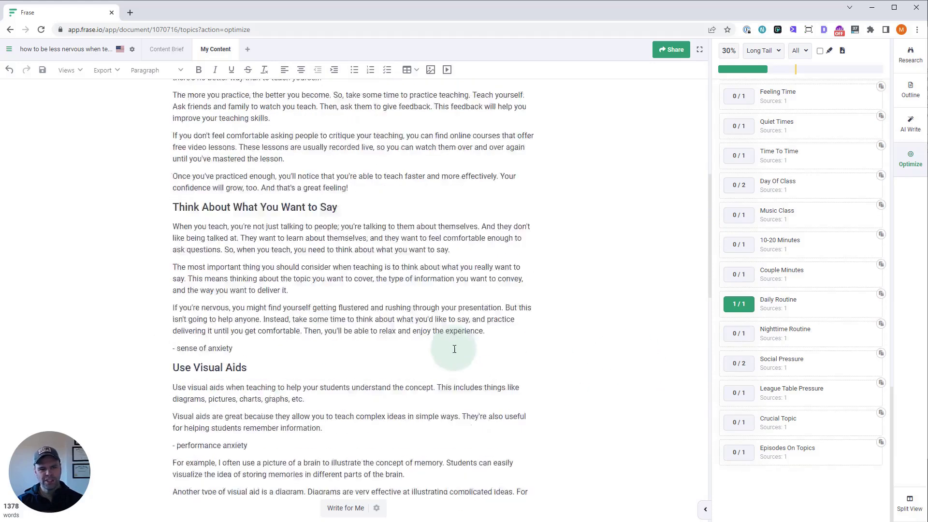
scroll(797, 382, up, 15)
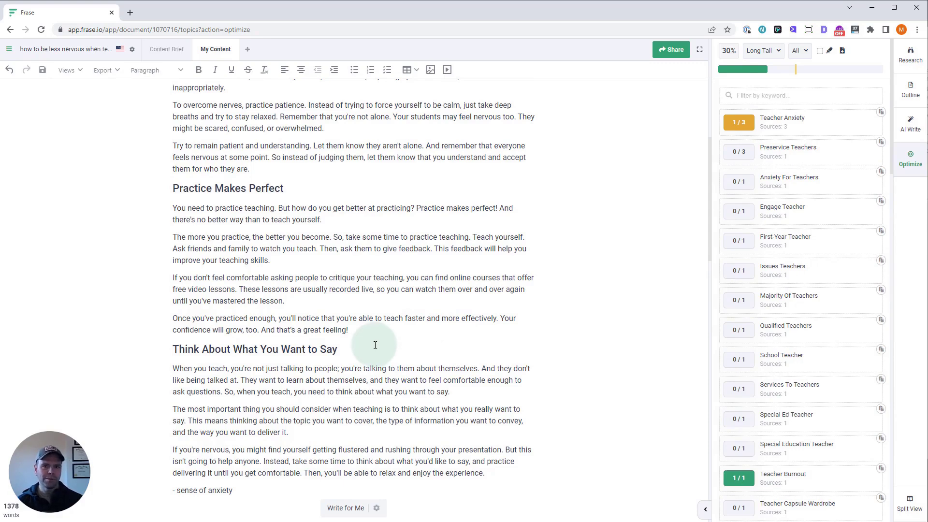
scroll(375, 344, up, 15)
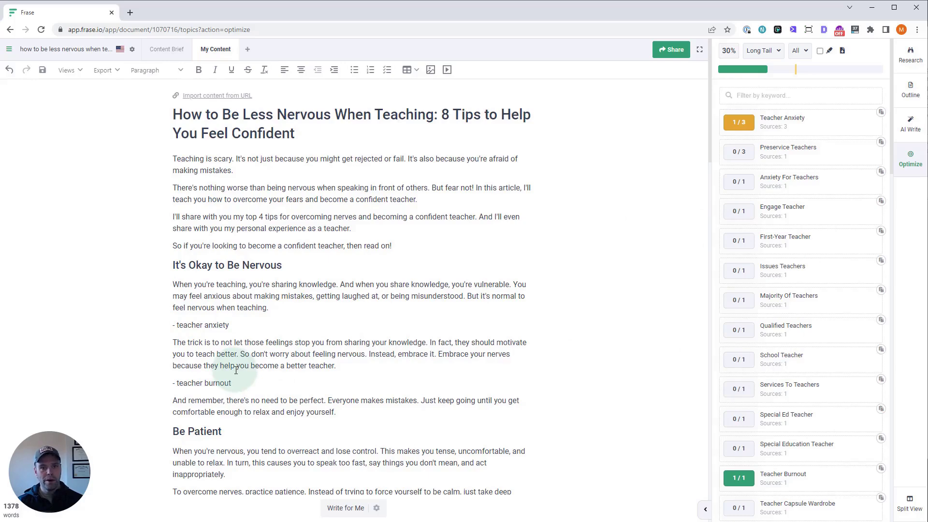
click(910, 125)
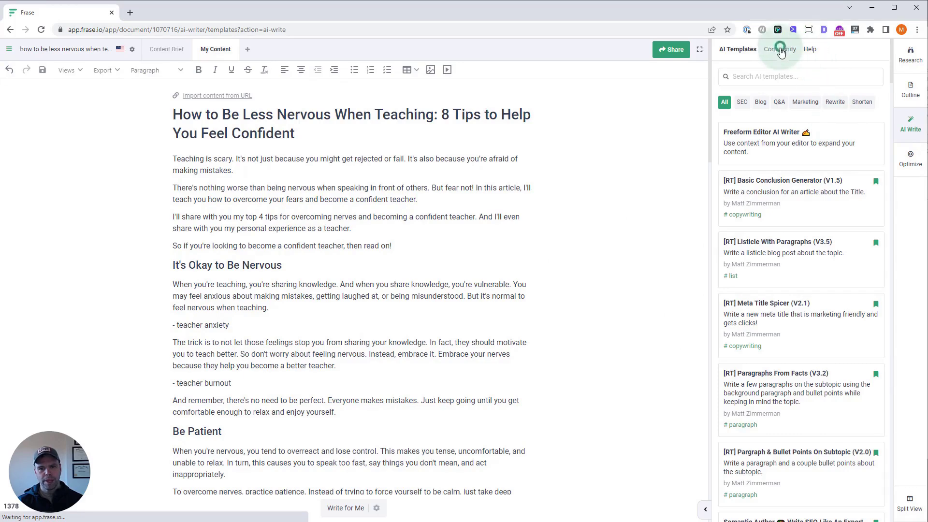
- Open the '[RT] Next Paragraph' template; fill in the article title and Sub-Concept 'It's Okay to Be Nervous'
click(780, 50)
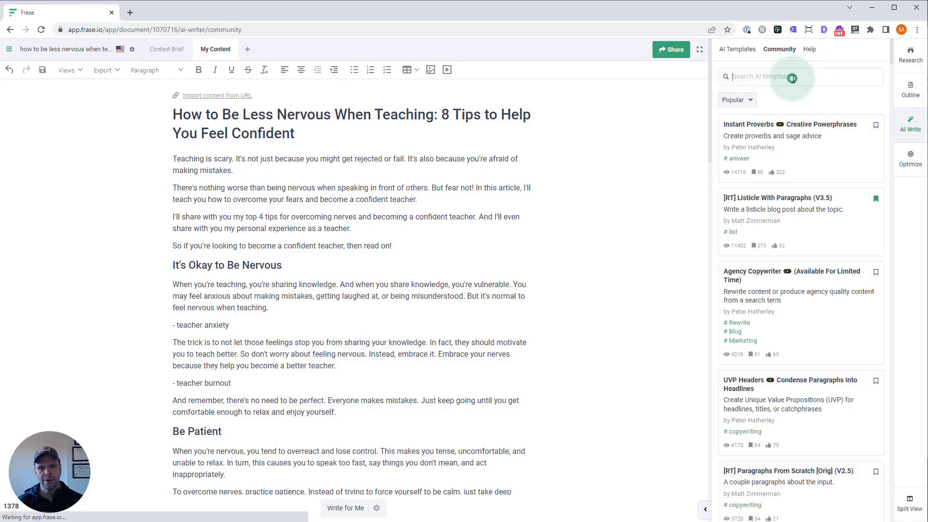
text([)
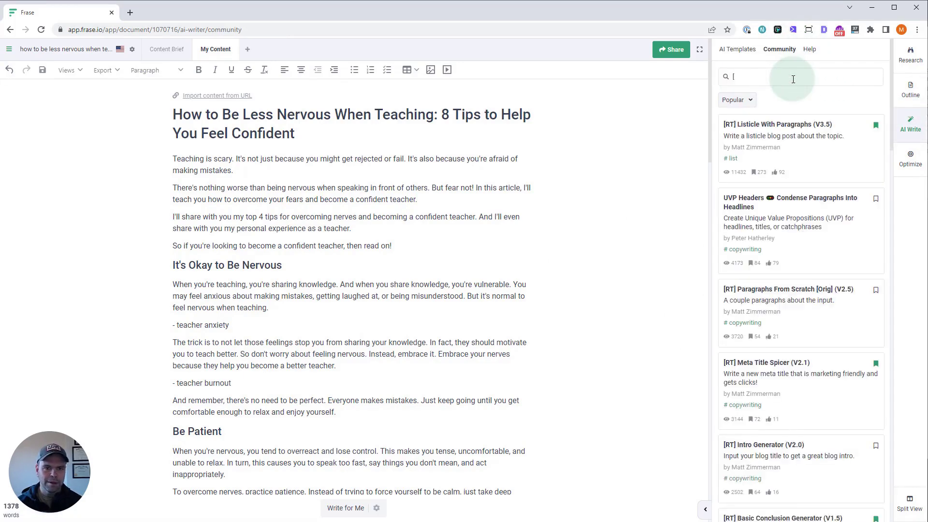
text(rt)
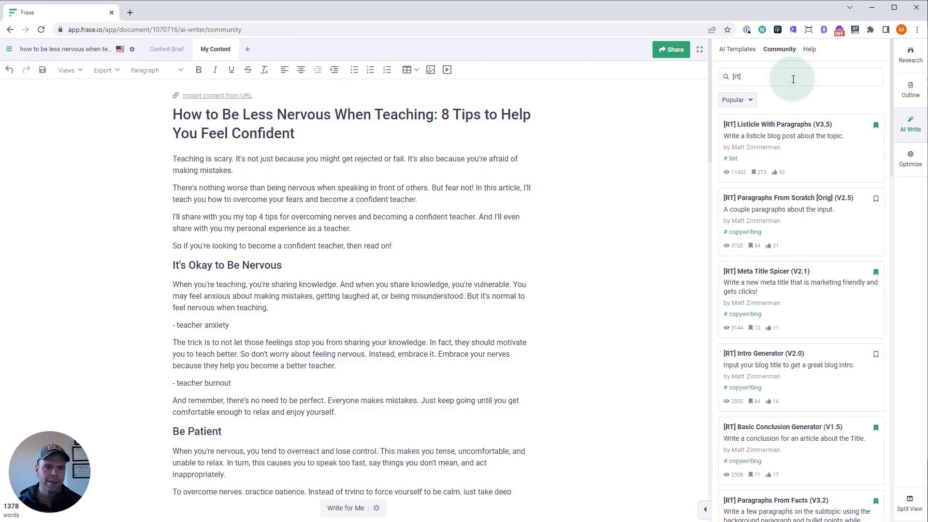
text(] next pa)
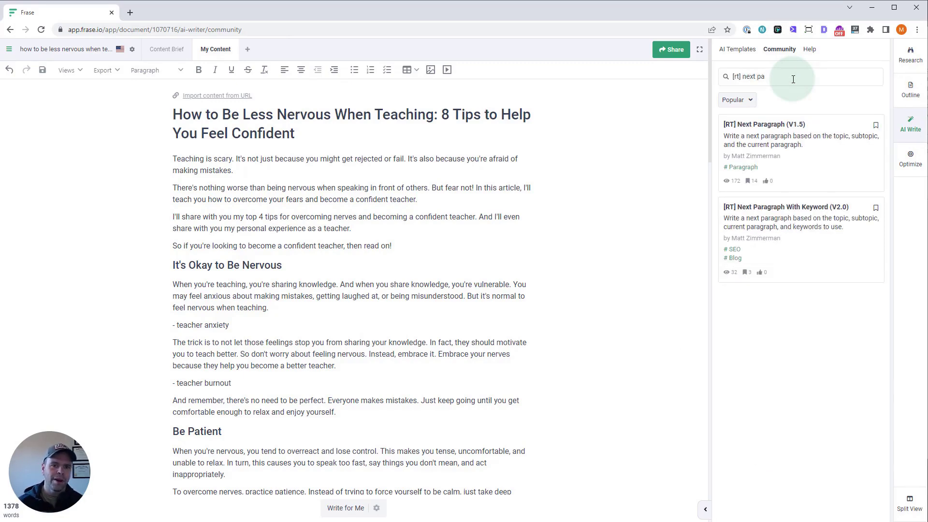
click(808, 206)
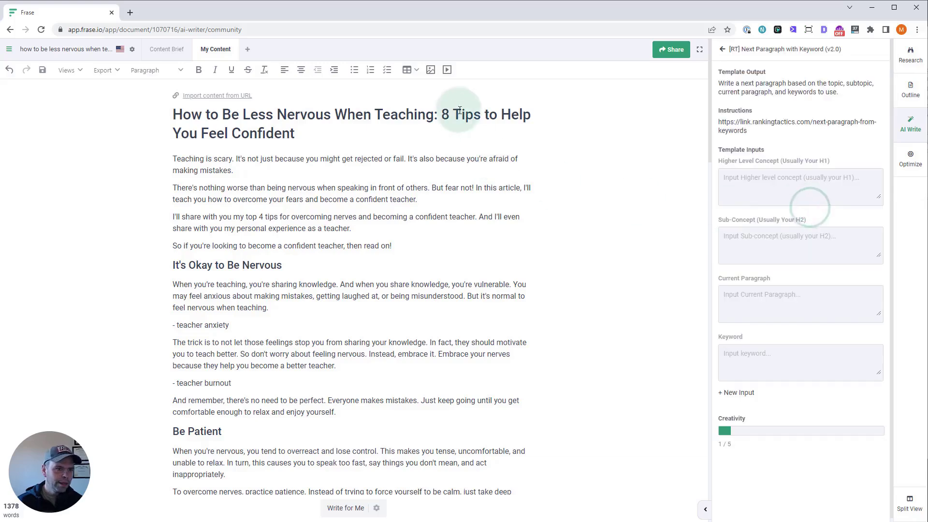
drag(434, 114, 172, 114)
key(ctrl+c)
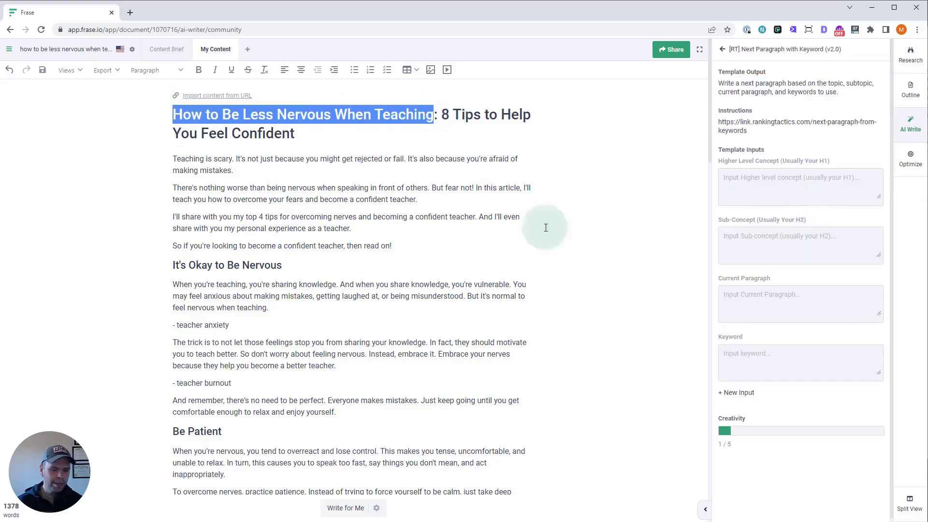
click(761, 193)
key(ctrl+v)
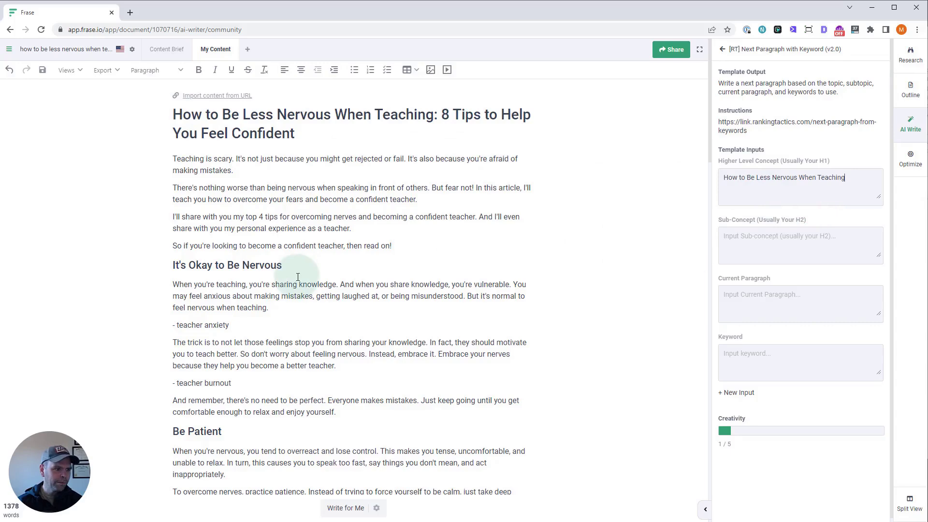
scroll(298, 276, down, 2)
drag(286, 168, 172, 169)
key(ctrl+c)
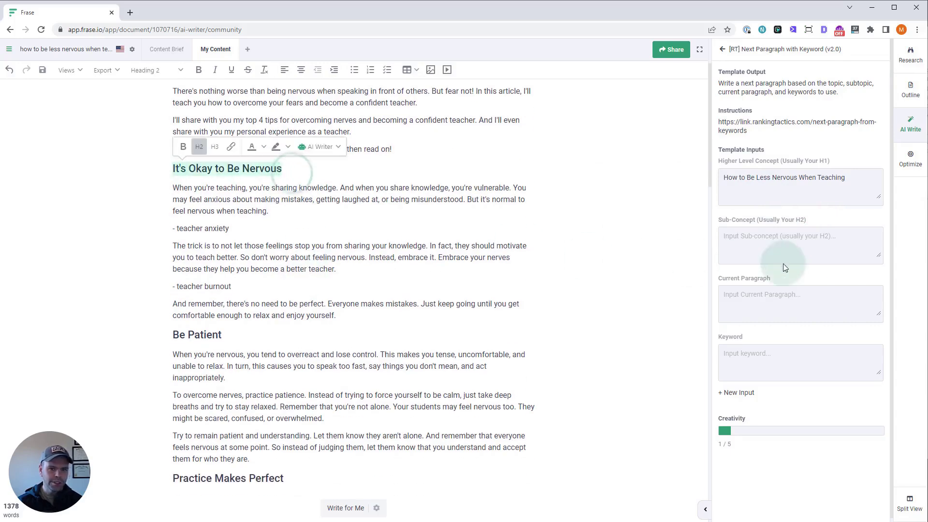
click(817, 241)
key(ctrl+v)
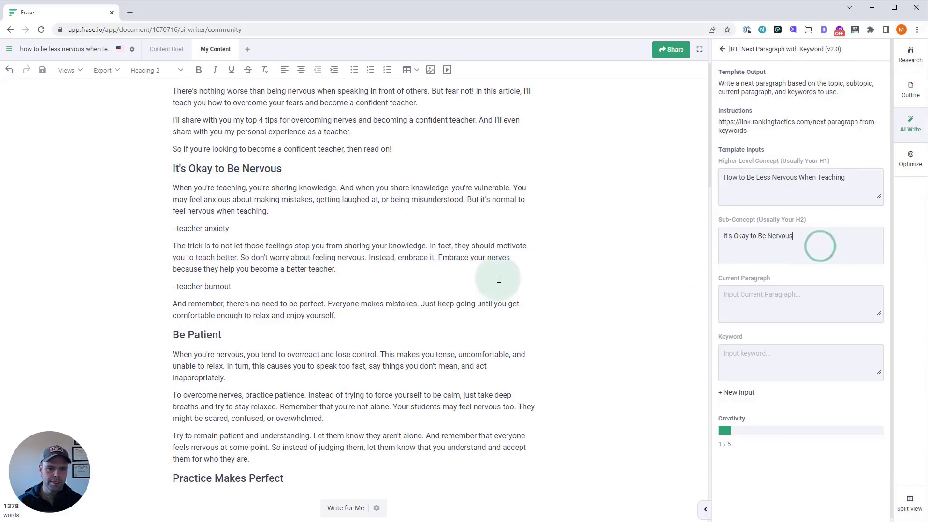
- Paste the section's first paragraph as Current Paragraph and 'teacher anxiety' as the Keyword
triple_click(265, 186)
click(762, 300)
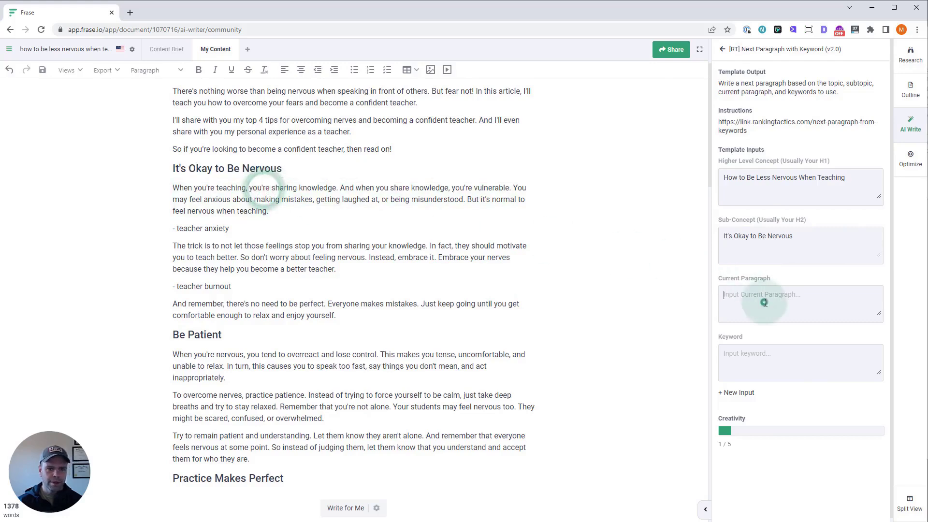
text(When you're teaching, you're sharing knowledge. And when you share knowledge, you're vulnerable. You may feel anxious about making mistakes, getting laughed at, or being misunderstood. But it's normal to feel nervous when teaching.)
drag(230, 228, 177, 228)
key(ctrl+c)
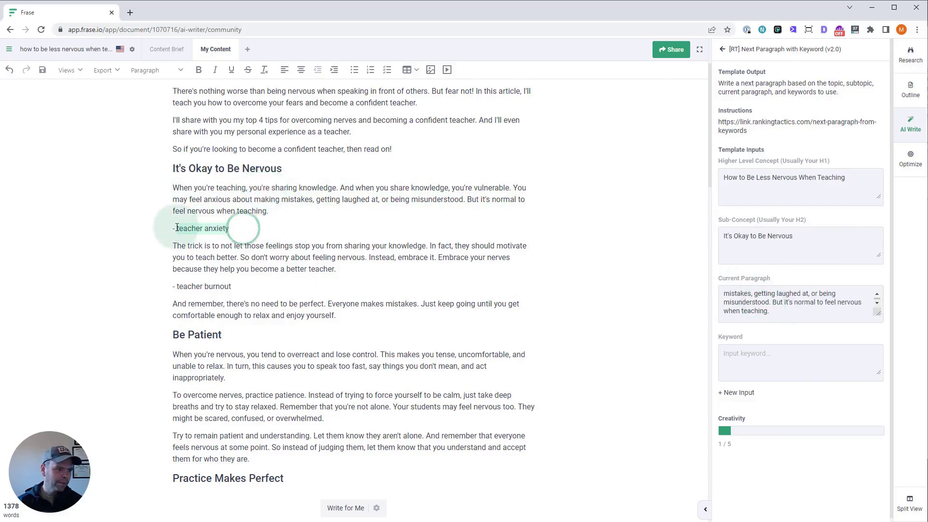
click(762, 352)
key(ctrl+v)
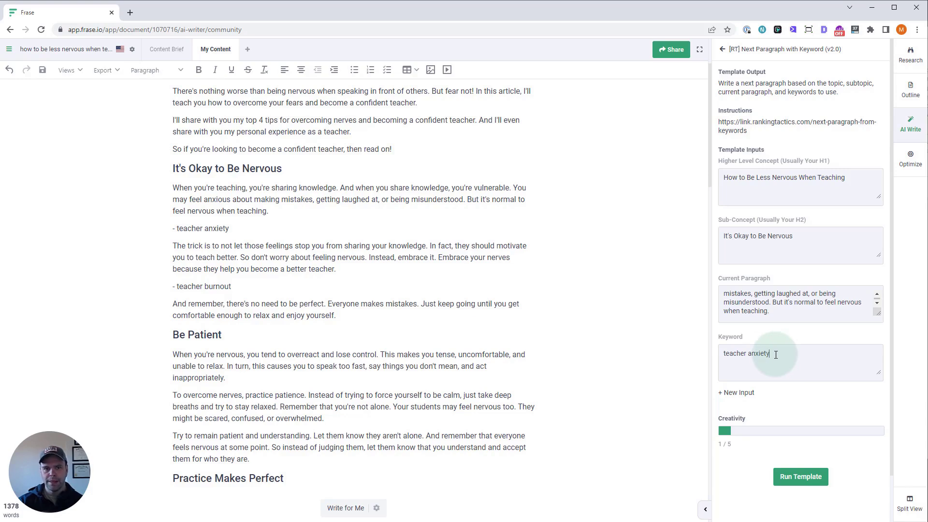
drag(775, 354, 714, 356)
click(780, 356)
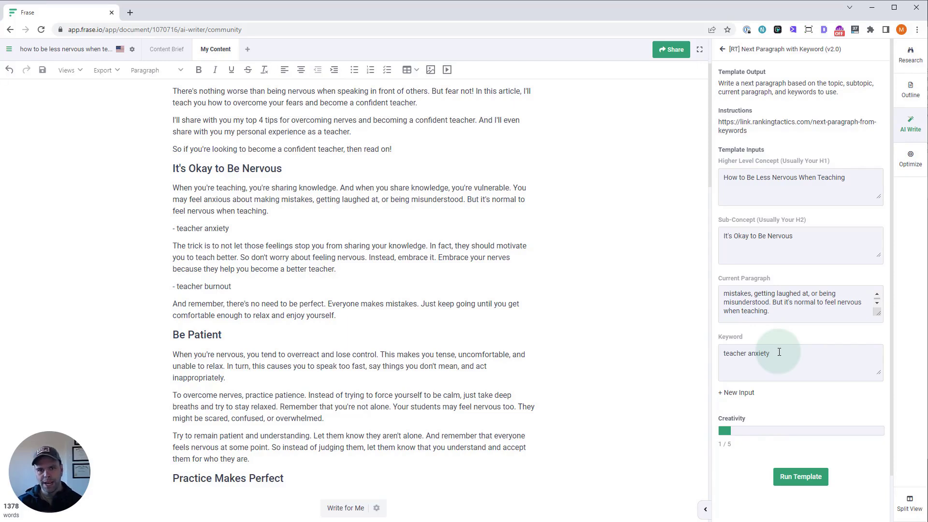
drag(779, 352, 722, 354)
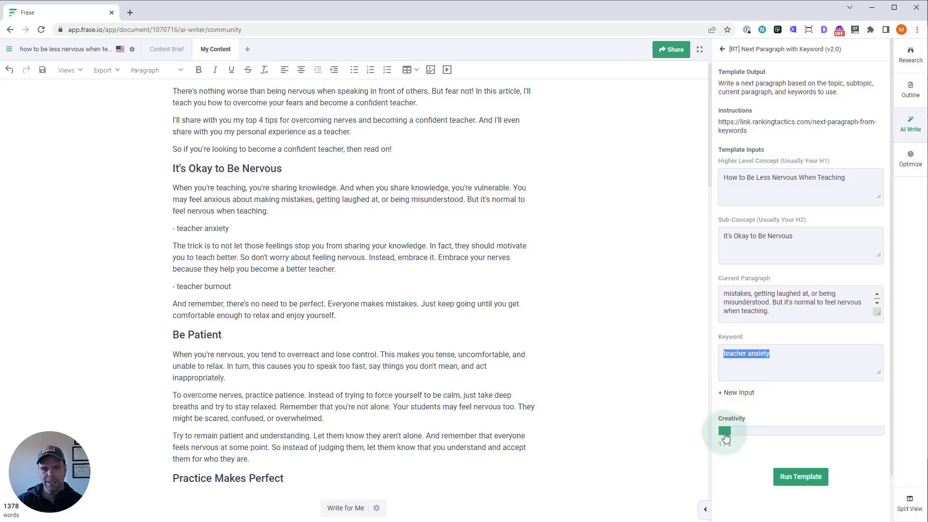
mouse_move(725, 436)
mouse_down()
mouse_move(790, 433)
mouse_move(727, 435)
mouse_up()
click(750, 356)
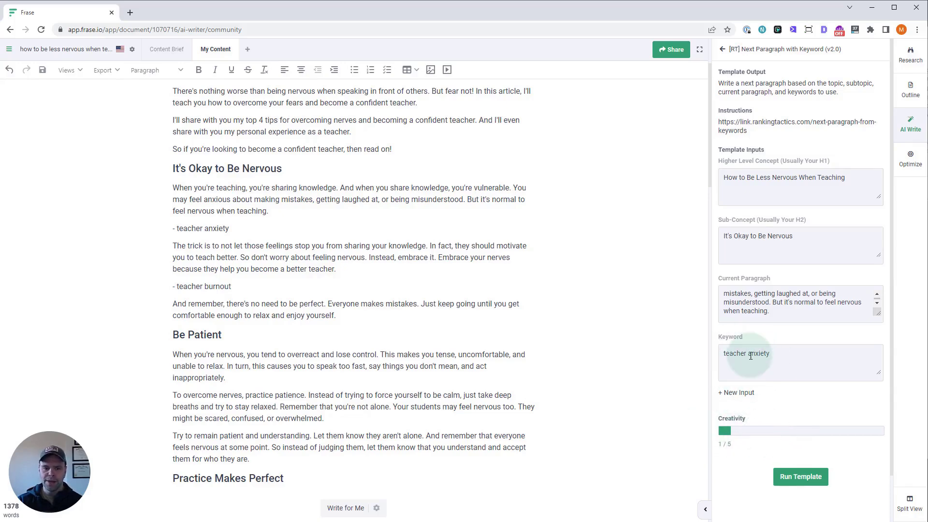
click(725, 423)
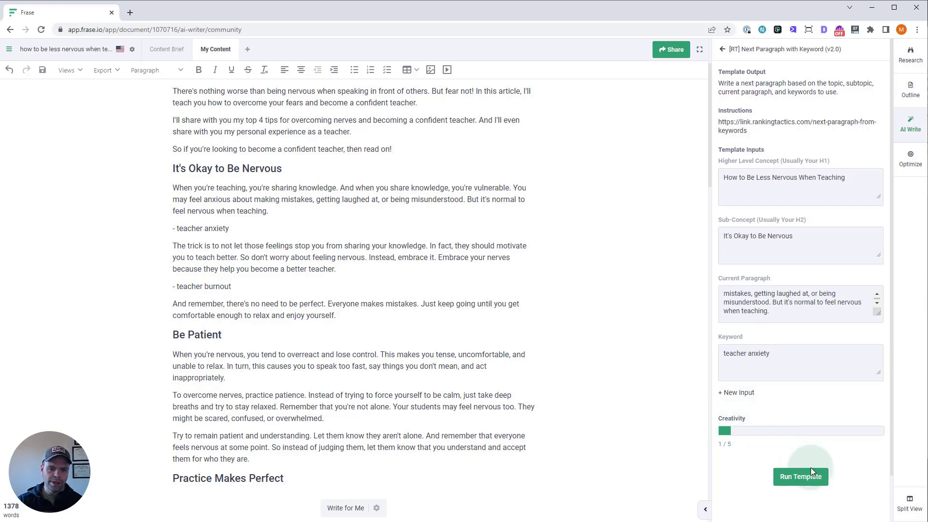
click(811, 479)
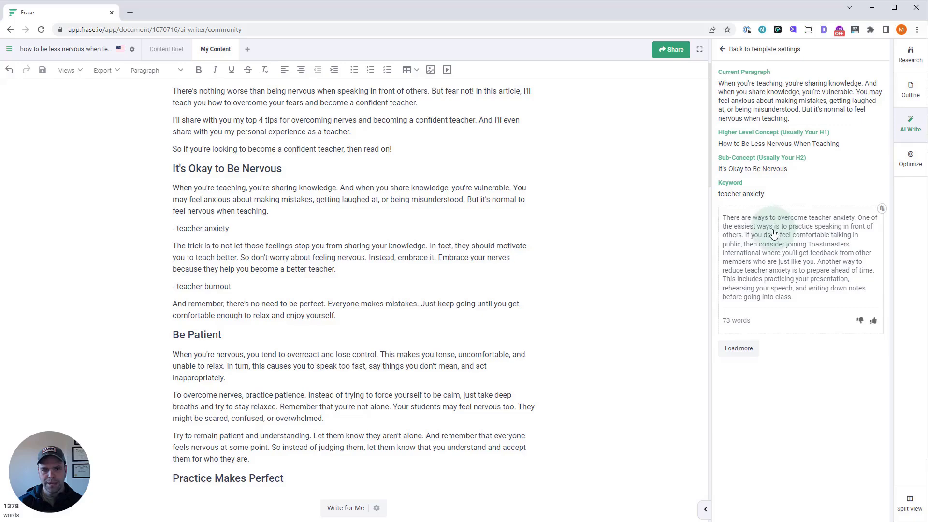
- Load more options and replace the '- teacher anxiety' line with the first 73-word paragraph
click(738, 348)
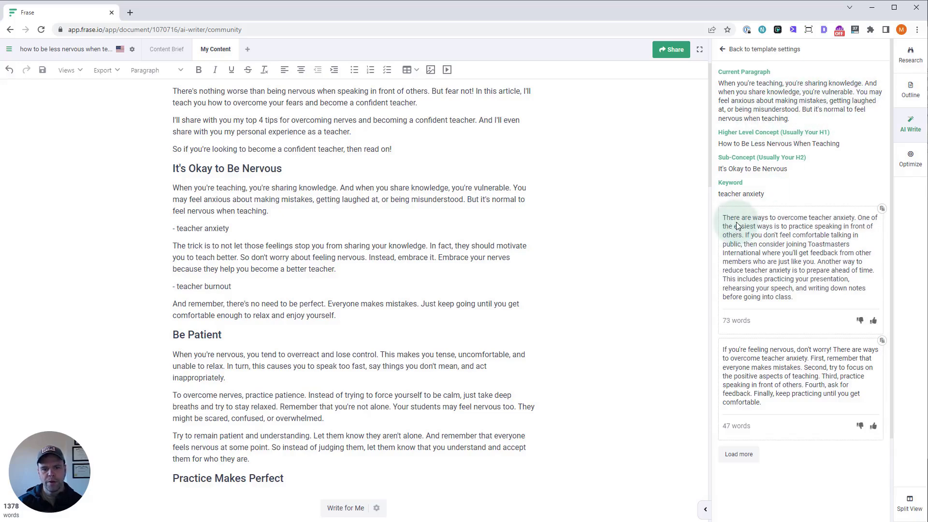
drag(254, 233, 151, 234)
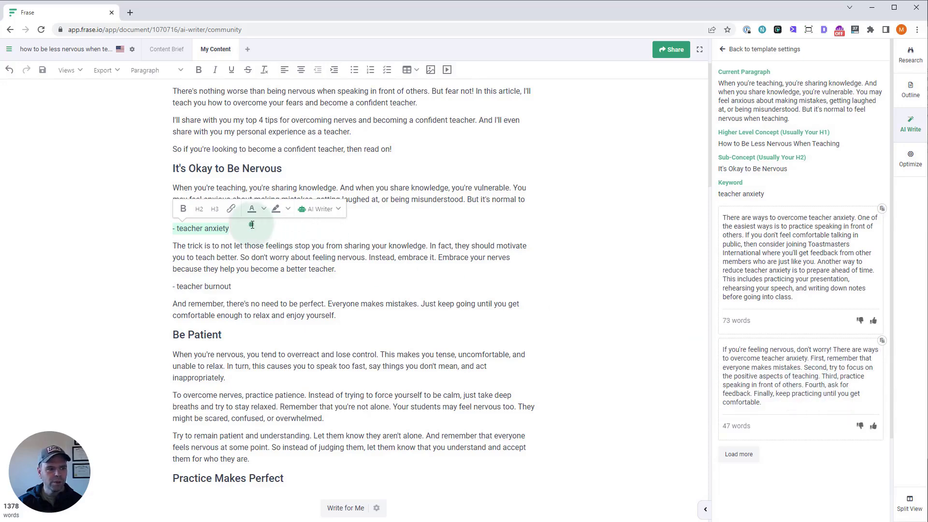
drag(155, 228, 251, 227)
key(BackSpace)
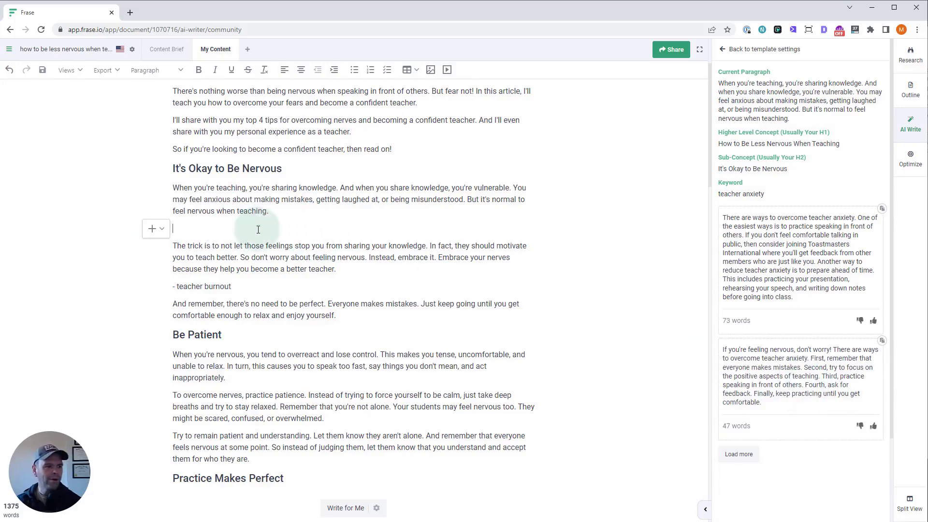
click(806, 244)
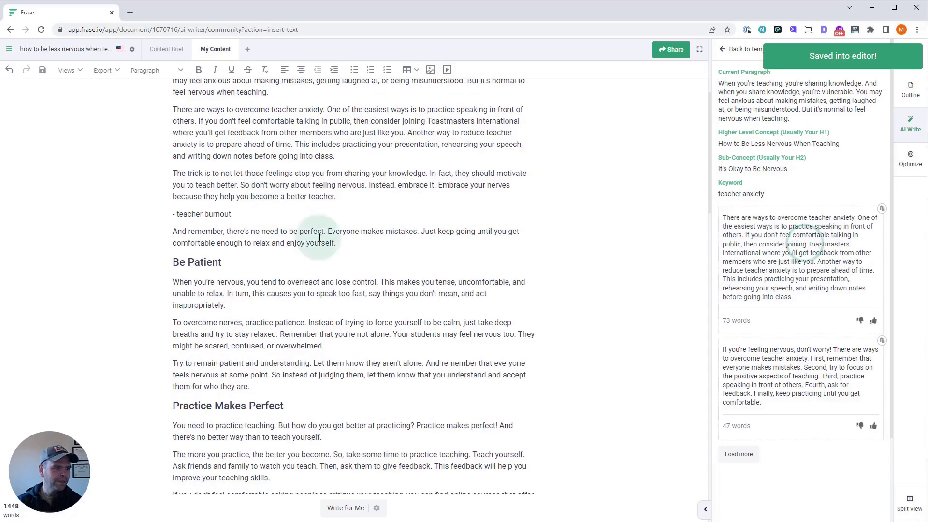
- Set Current Paragraph to the 'The trick is…' paragraph and Keyword to 'teacher burnout', then run the template
scroll(319, 237, up, 2)
drag(351, 294, 172, 271)
key(ctrl+c)
click(725, 49)
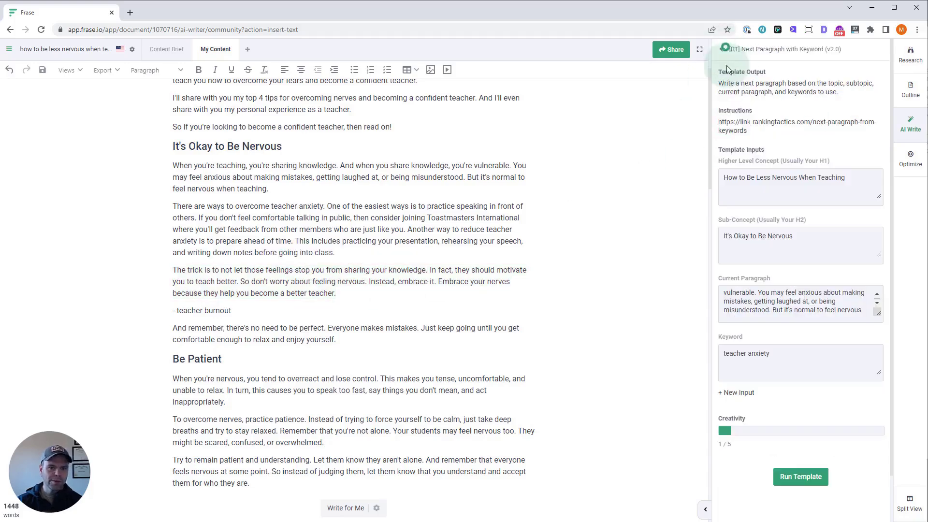
scroll(205, 326, down, 1)
scroll(228, 366, up, 1)
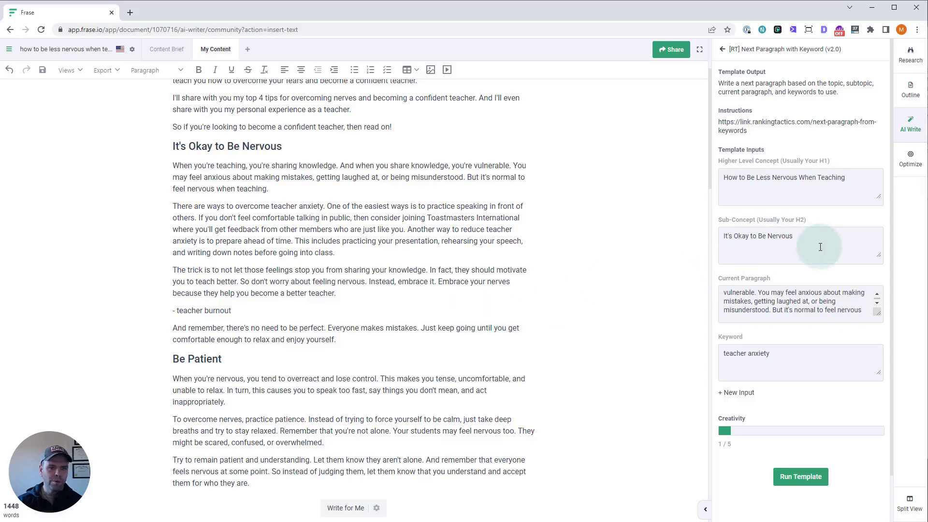
click(778, 295)
key(ctrl+a)
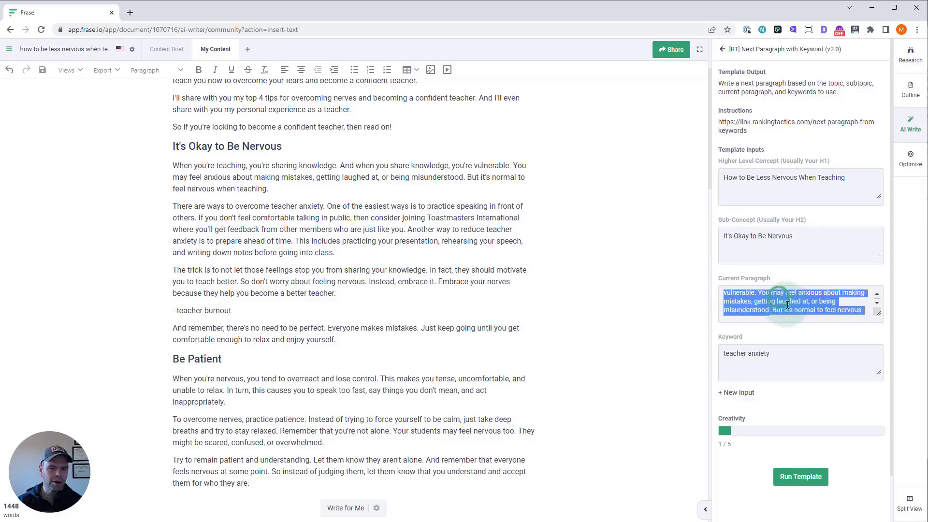
key(ctrl+v)
drag(232, 311, 178, 310)
key(ctrl+c)
click(772, 358)
key(ctrl+a)
key(ctrl+v)
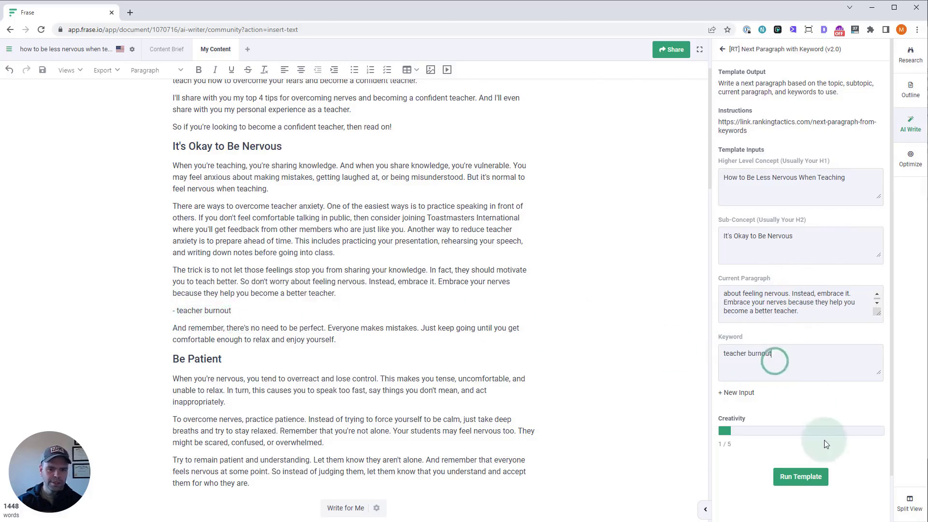
click(802, 477)
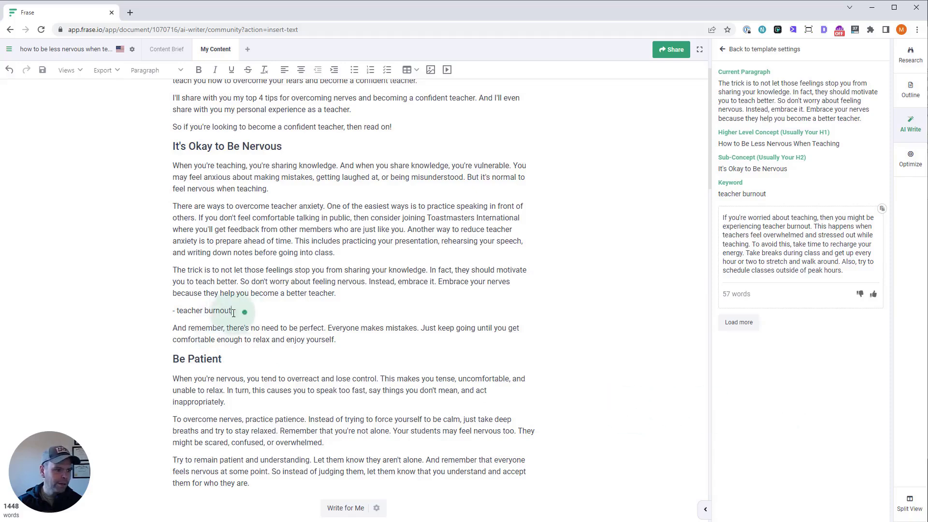
- Replace the '- teacher burnout' line with the 57-word generated paragraph and reopen the template inputs
drag(234, 313, 138, 310)
key(BackSpace)
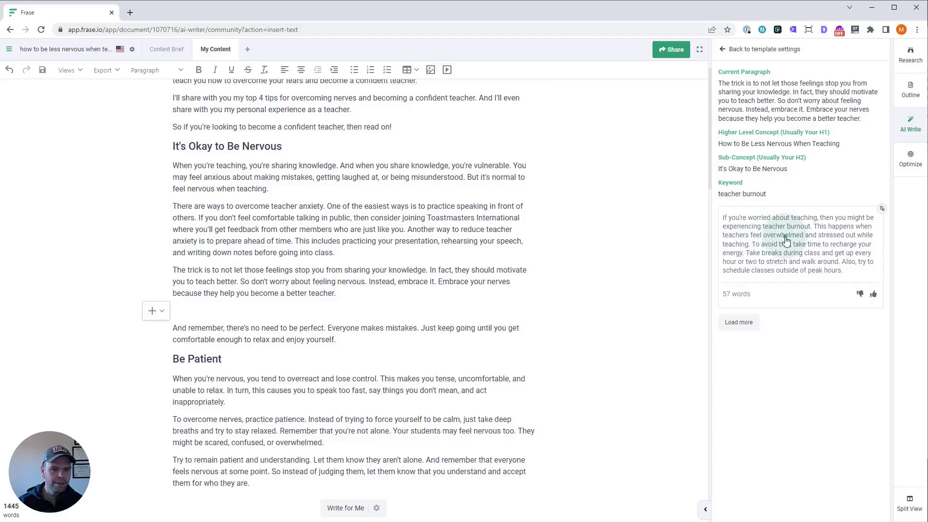
click(786, 240)
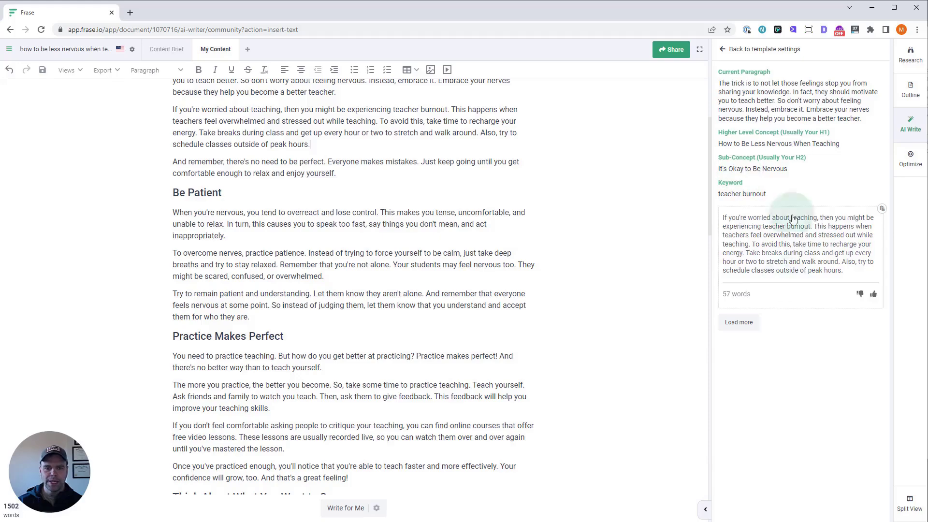
scroll(367, 318, down, 4)
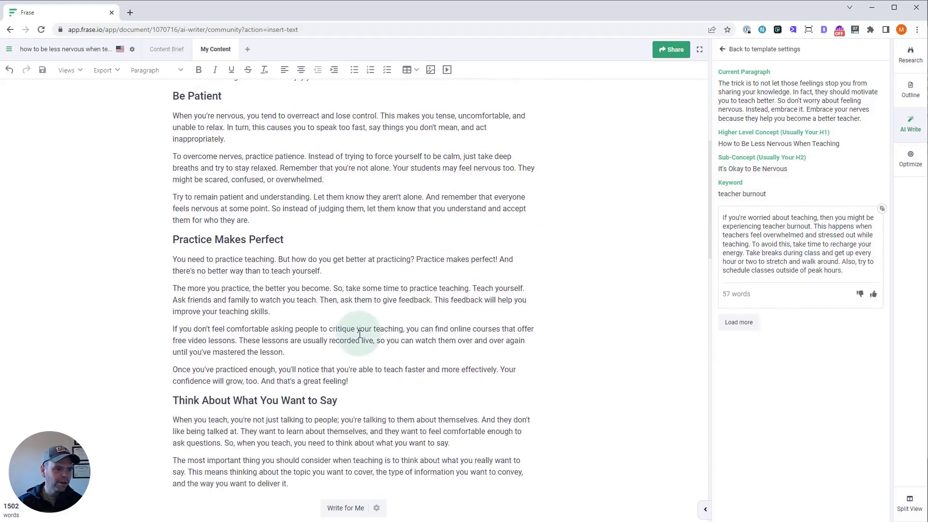
click(723, 50)
- Set Sub-Concept to 'Think About What You Want to Say' and Current Paragraph to the 'If you're nervous…' paragraph
scroll(382, 338, down, 5)
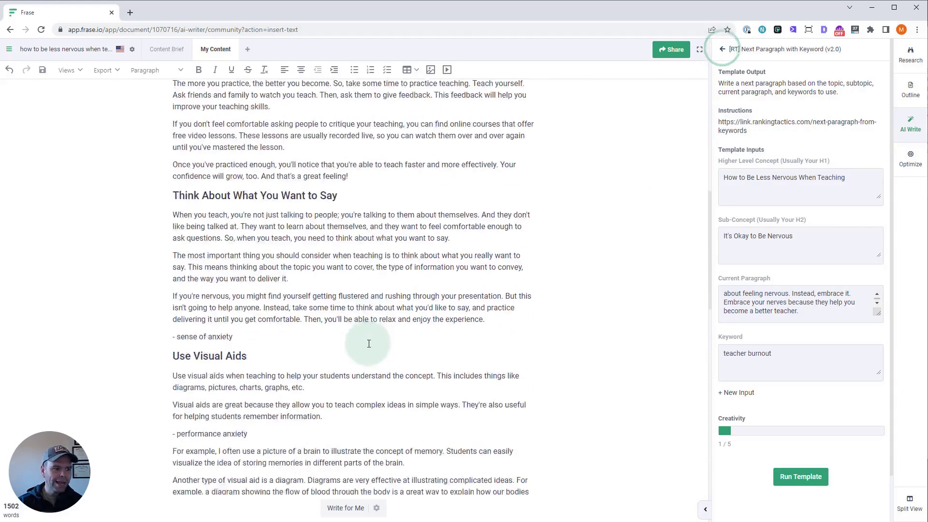
scroll(266, 309, up, 3)
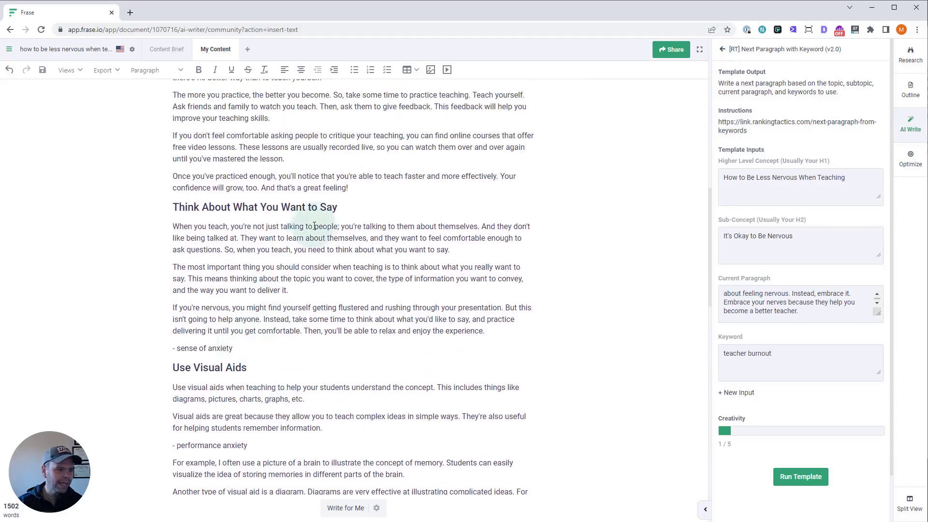
drag(341, 209, 165, 211)
key(ctrl+c)
triple_click(780, 246)
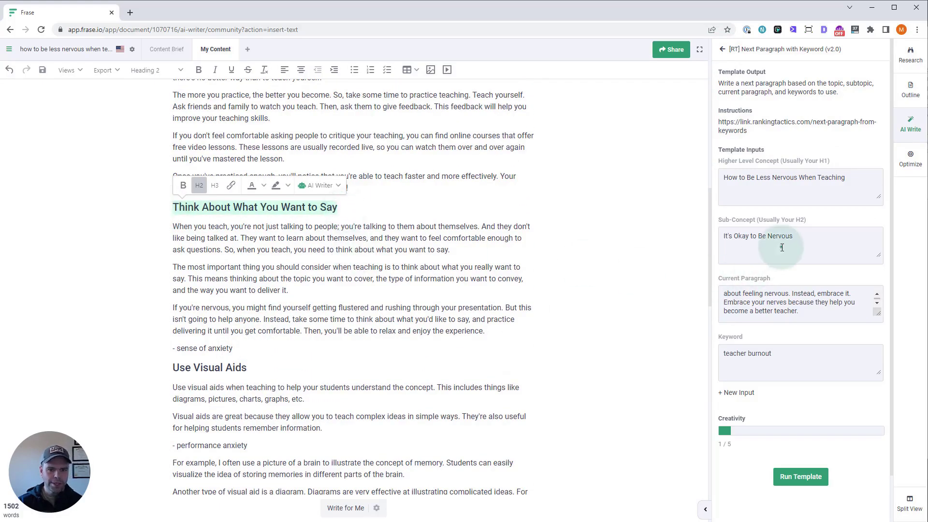
key(ctrl+v)
triple_click(263, 315)
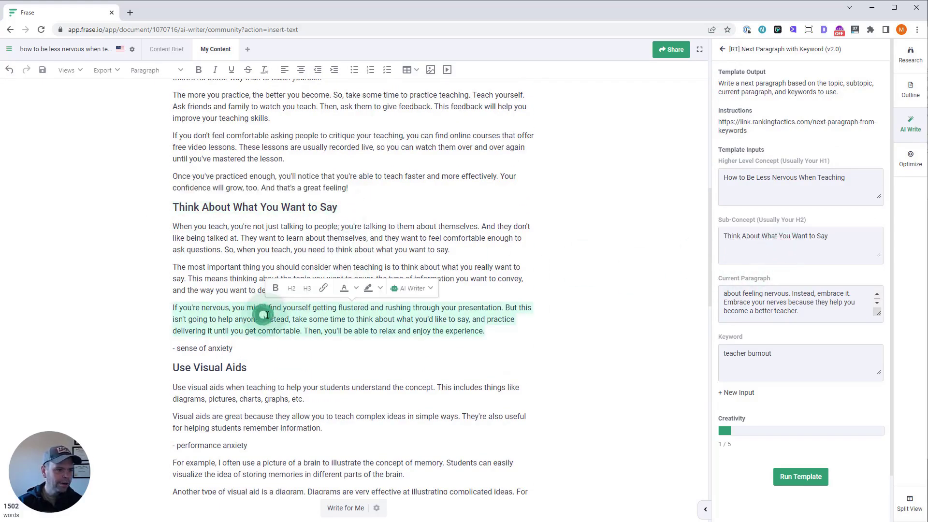
key(ctrl+c)
triple_click(779, 297)
key(ctrl+v)
- Set the keyword to 'sense of anxiety', run the template and load more options
drag(233, 348, 175, 348)
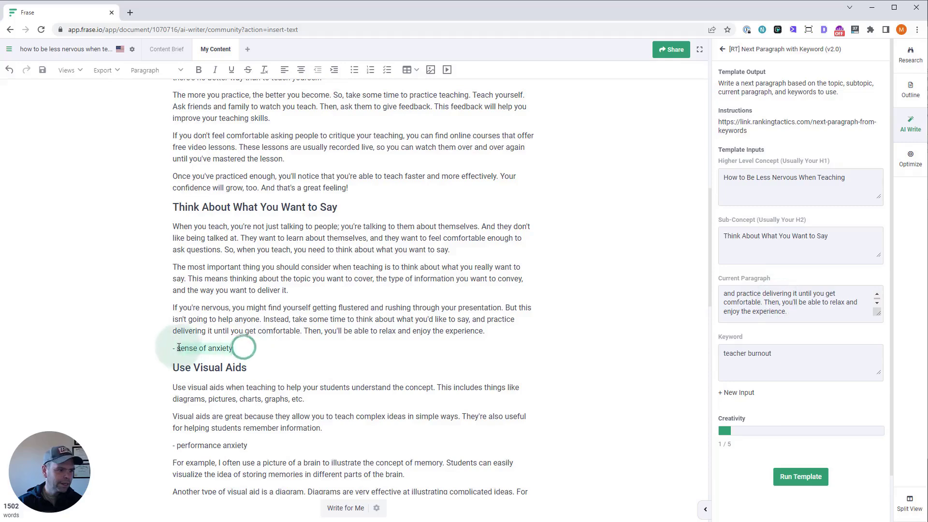
key(ctrl+c)
triple_click(766, 367)
key(ctrl+v)
click(800, 476)
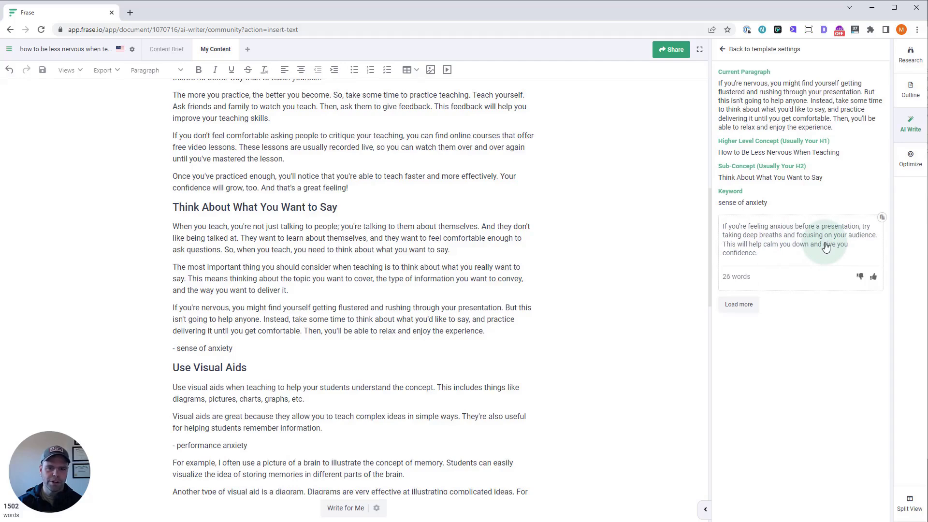
click(738, 304)
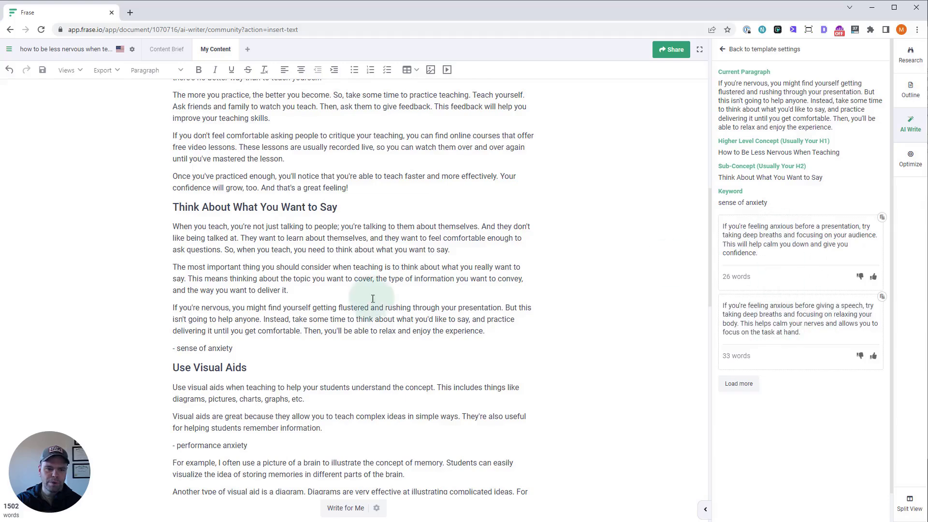
- Replace the '- sense of anxiety' line with the first generated 26-word deep-breathing paragraph
drag(269, 351, 176, 355)
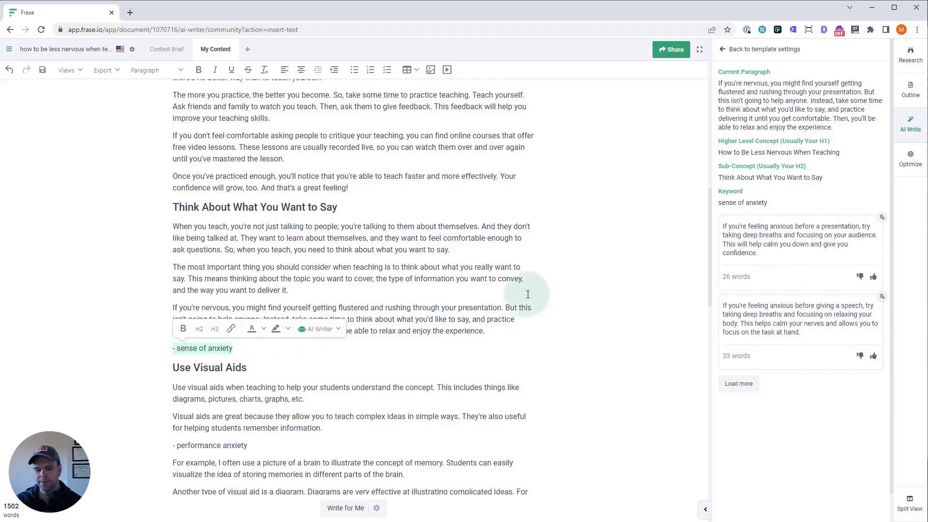
click(764, 234)
scroll(352, 345, down, 3)
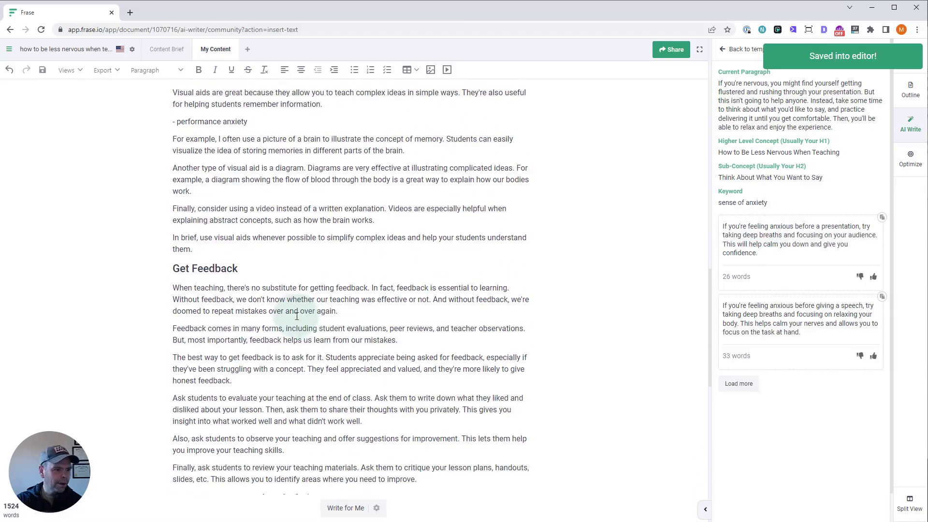
scroll(269, 311, up, 3)
drag(257, 141, 173, 140)
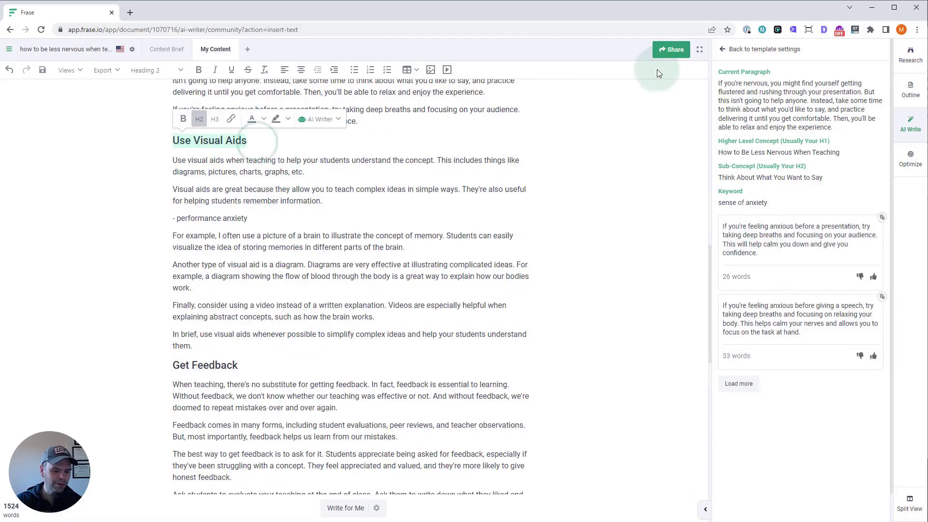
- Set Sub-Concept to 'Use Visual Aids' and Current Paragraph to the 'Visual aids are great' paragraph
click(722, 49)
click(810, 248)
key(ctrl+a)
key(ctrl+v)
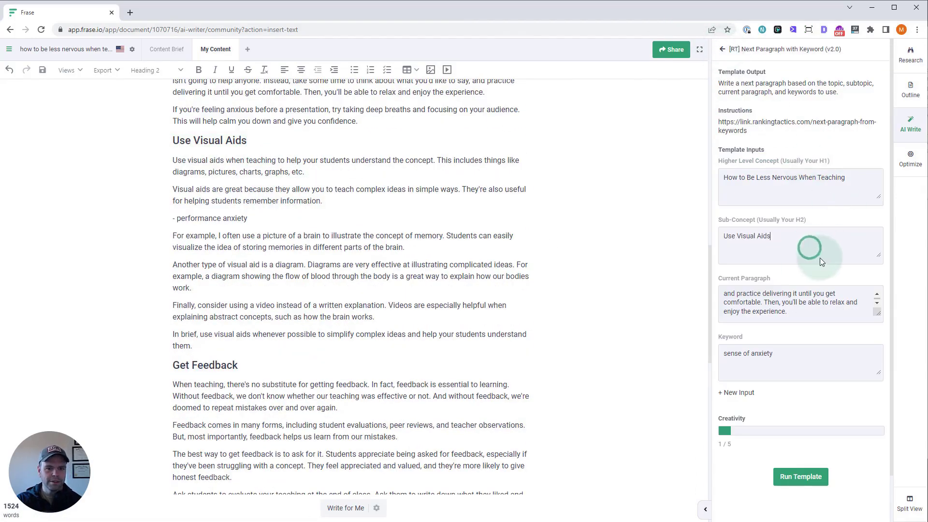
triple_click(279, 195)
key(ctrl+c)
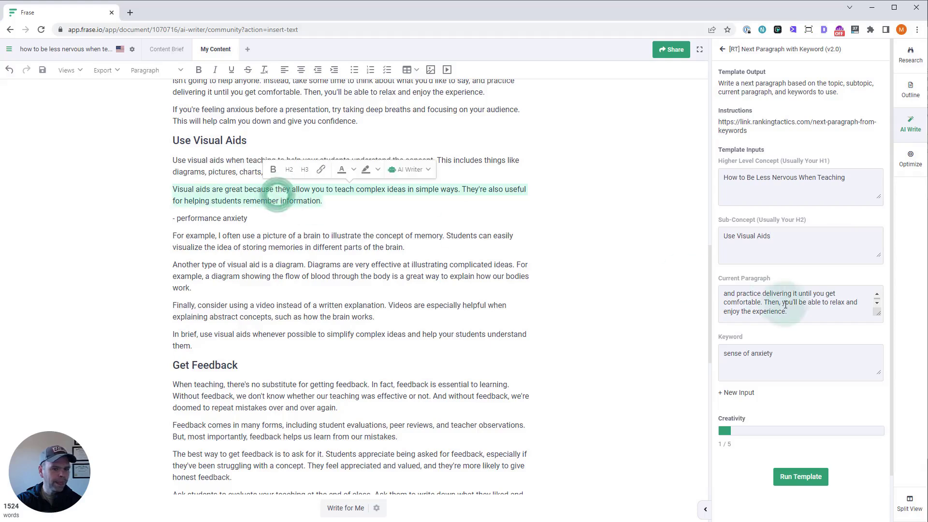
click(784, 304)
key(ctrl+a)
key(ctrl+v)
- Set the keyword to 'performance anxiety', run the template and load more options
drag(229, 217, 177, 218)
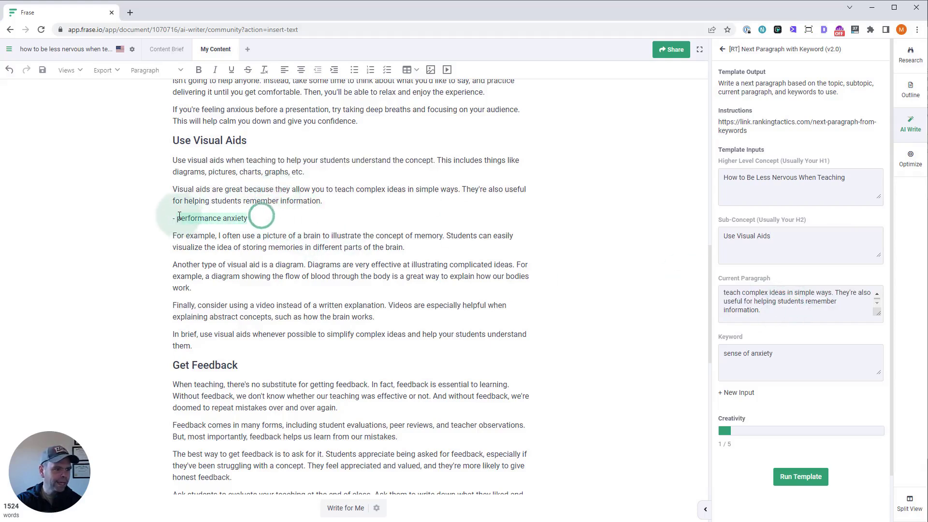
key(ctrl+c)
click(804, 353)
key(ctrl+a)
key(ctrl+v)
click(792, 476)
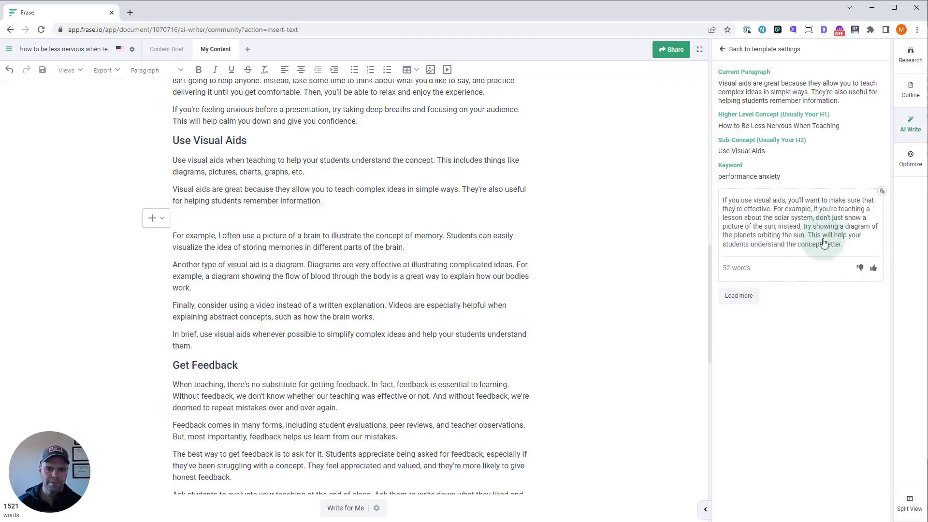
click(749, 296)
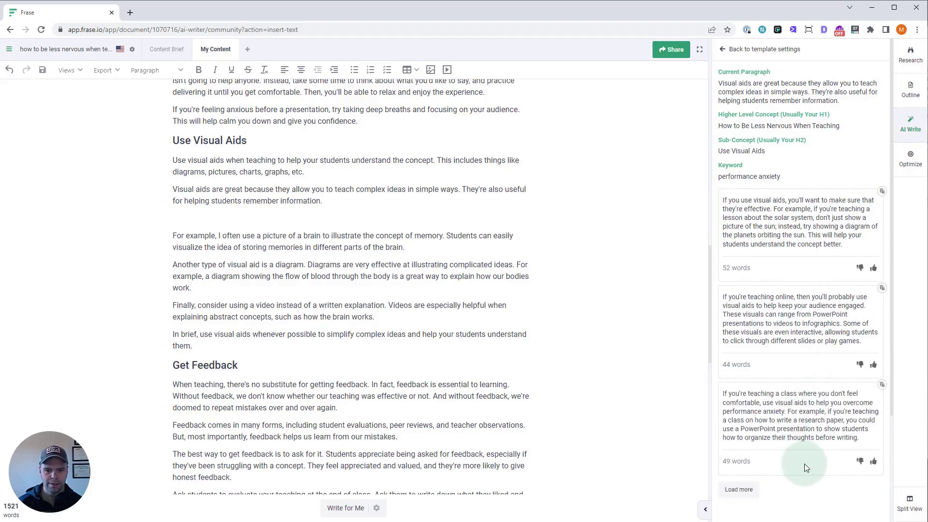
- Insert the third generated 49-word visual-aids paragraph where the keyword line was
scroll(748, 316, down, 2)
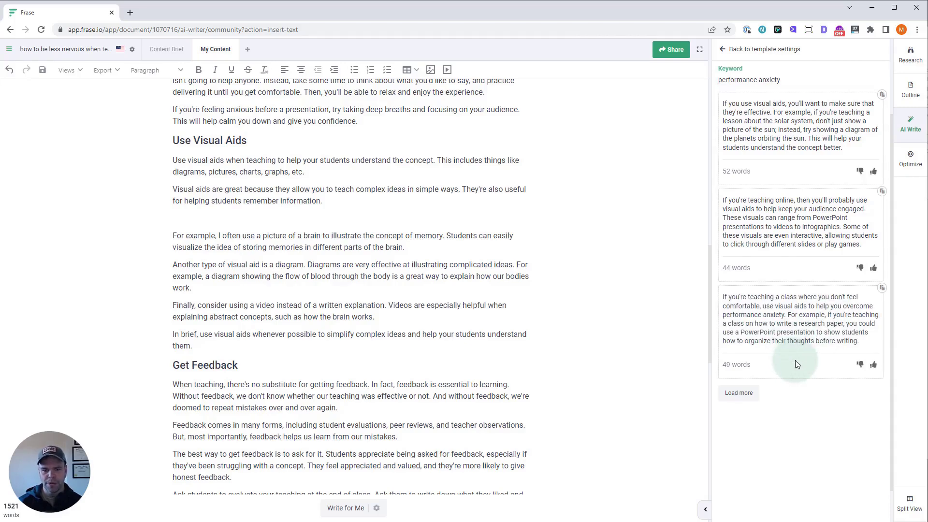
click(247, 217)
click(791, 318)
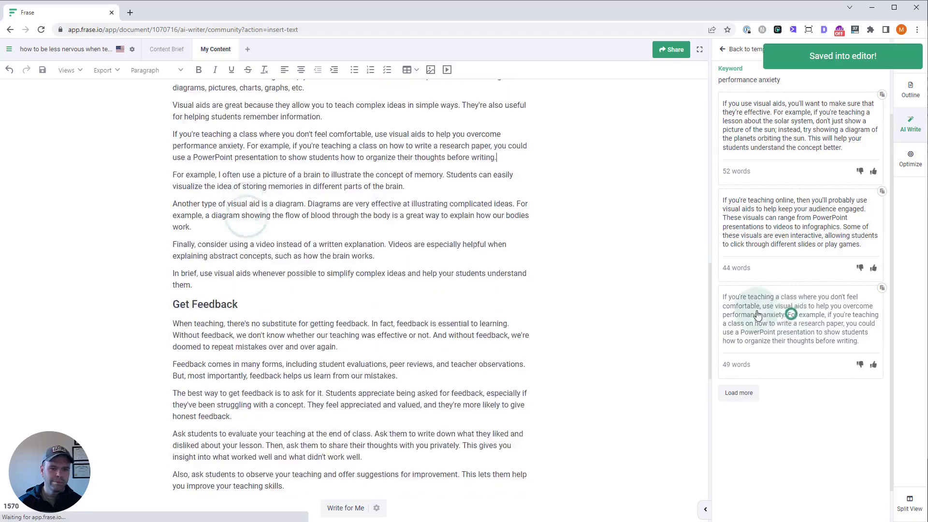
scroll(303, 272, down, 5)
scroll(304, 272, down, 4)
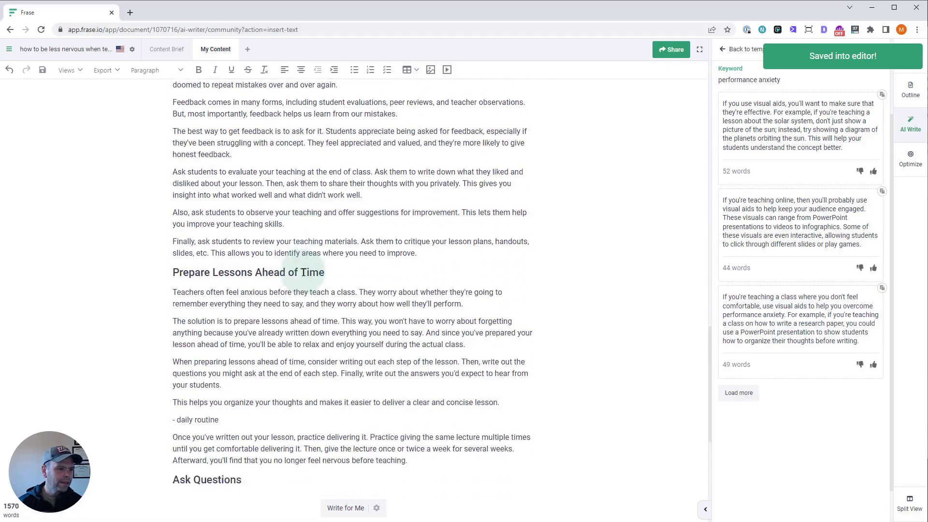
drag(159, 122, 332, 121)
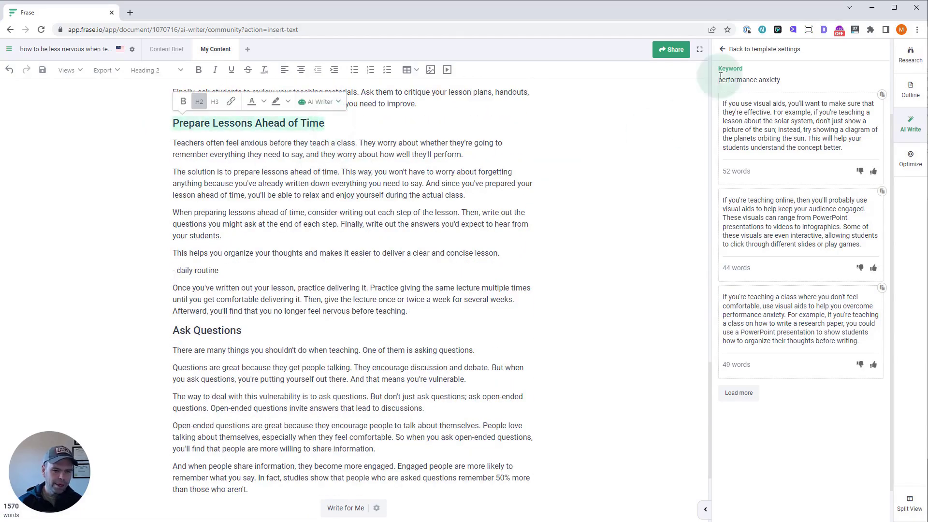
- Return to the template settings and set the Sub-Concept to 'Prepare Lessons Ahead of Time'
click(722, 49)
click(800, 246)
key(ctrl+a)
key(ctrl+v)
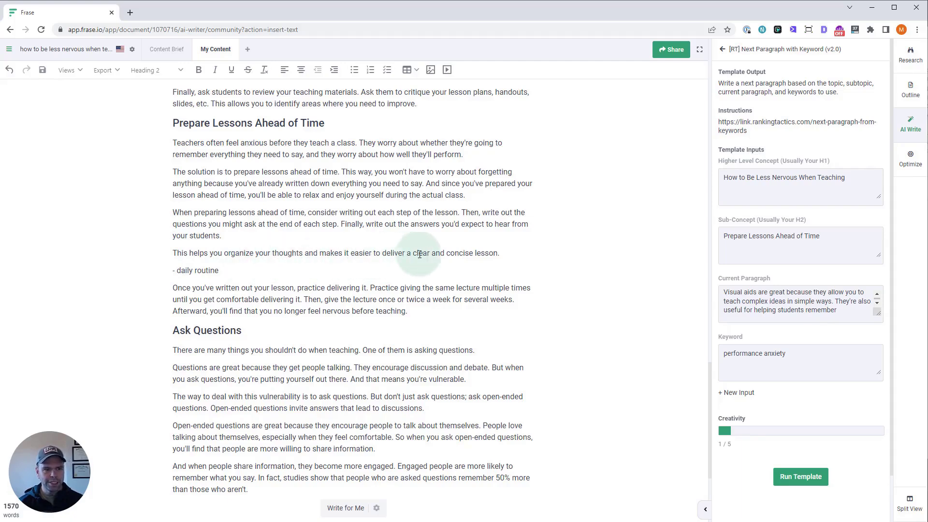
- Replace the template keyword 'performance anxiety' with 'daily routine' copied from the article
drag(506, 253, 162, 253)
drag(224, 266, 175, 269)
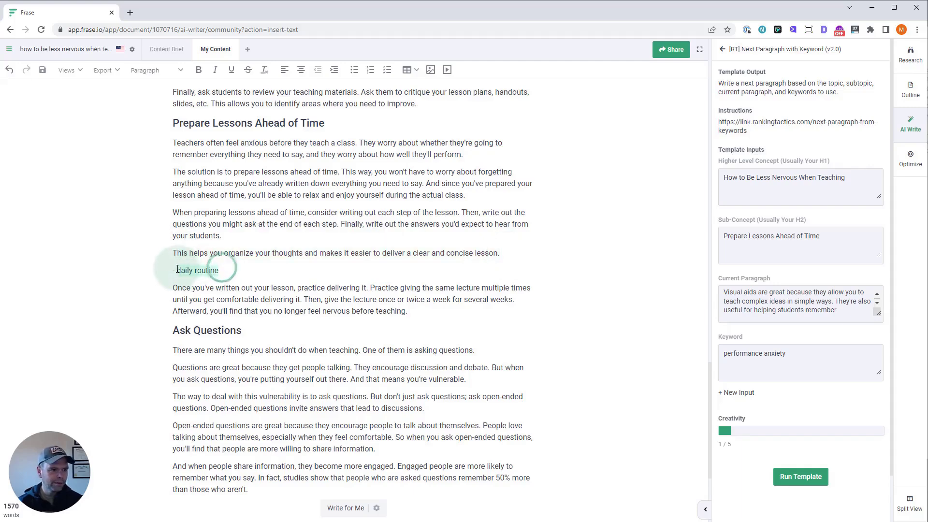
click(775, 363)
key(ctrl+a)
key(ctrl+v)
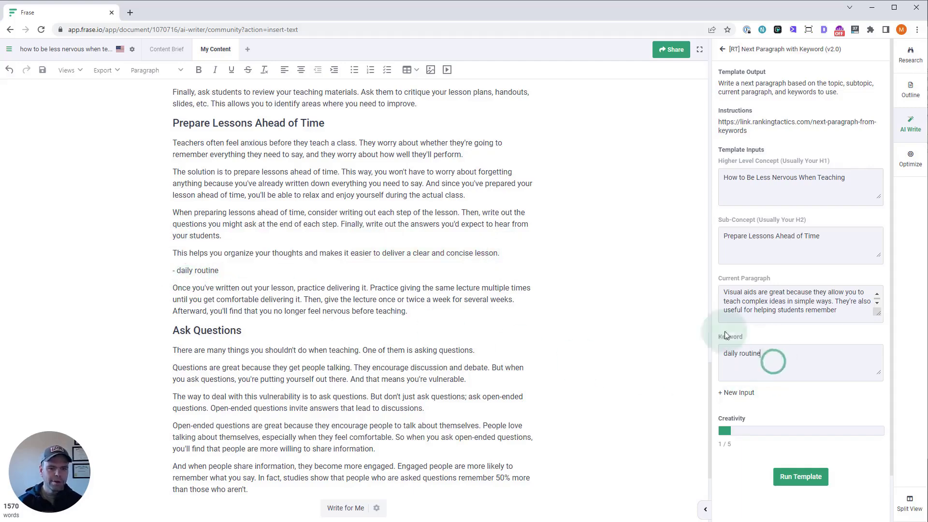
- Fill Current Paragraph with the four Prepare Lessons Ahead of Time paragraphs, clearing the old context
click(788, 299)
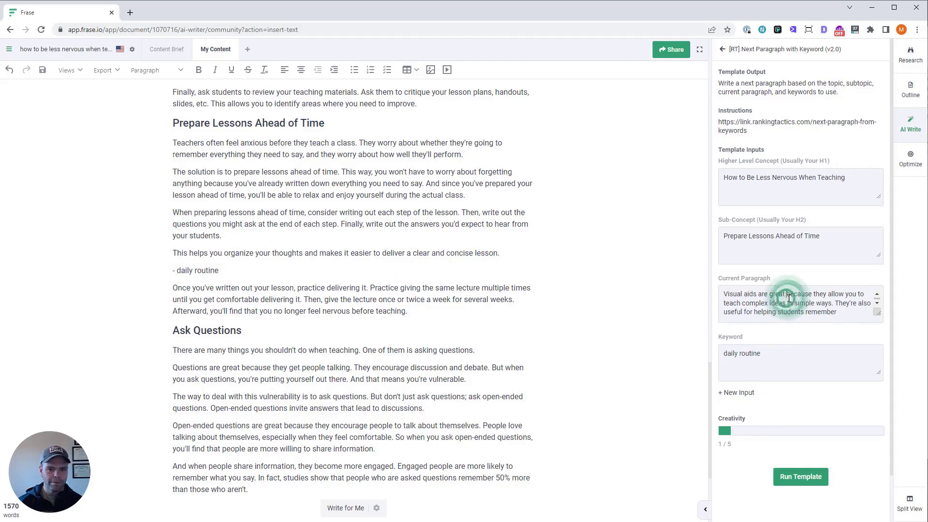
key(ctrl+a)
key(BackSpace)
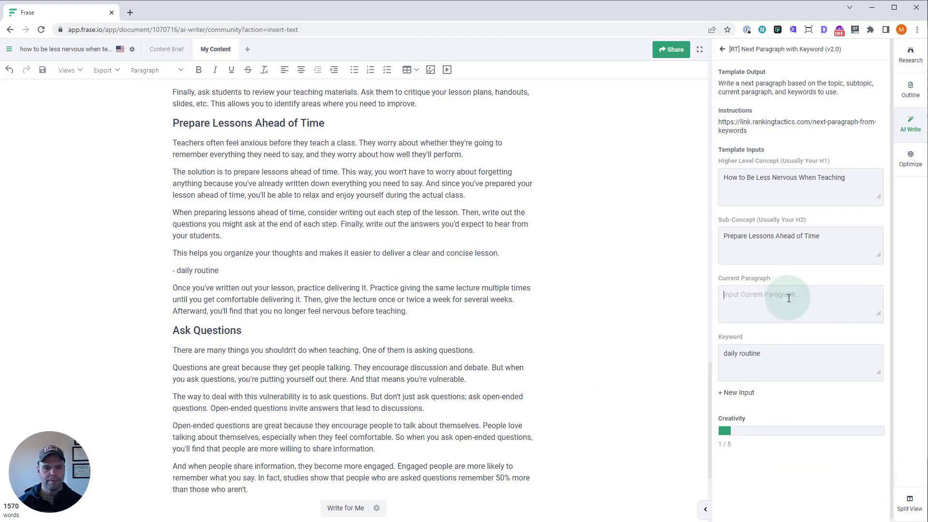
triple_click(235, 253)
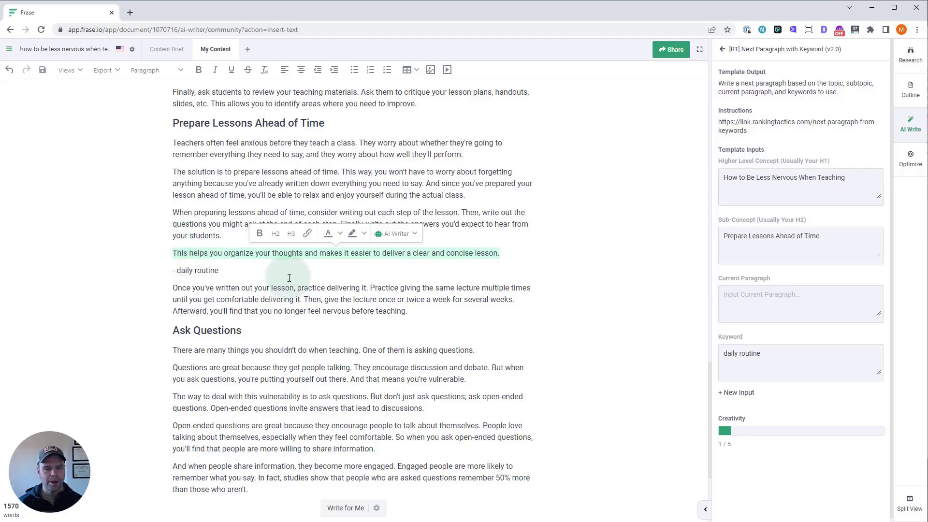
click(497, 281)
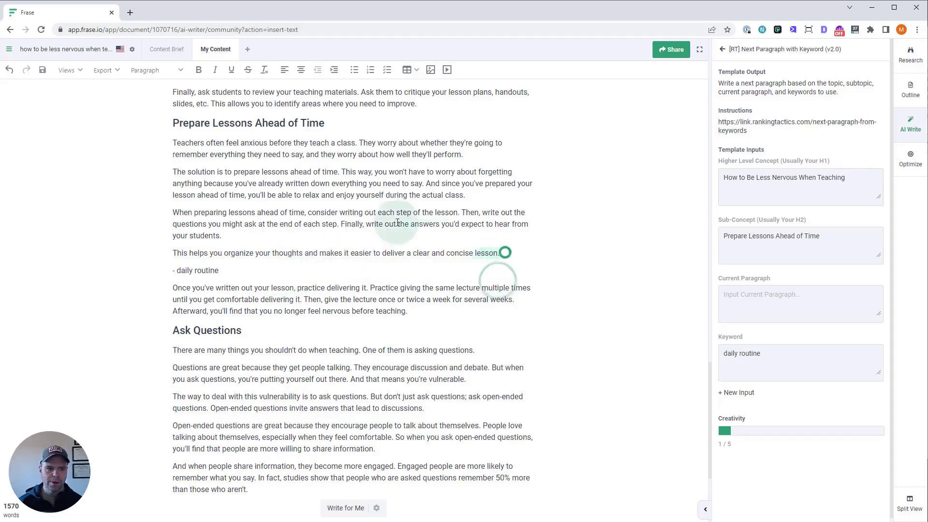
drag(397, 222, 162, 144)
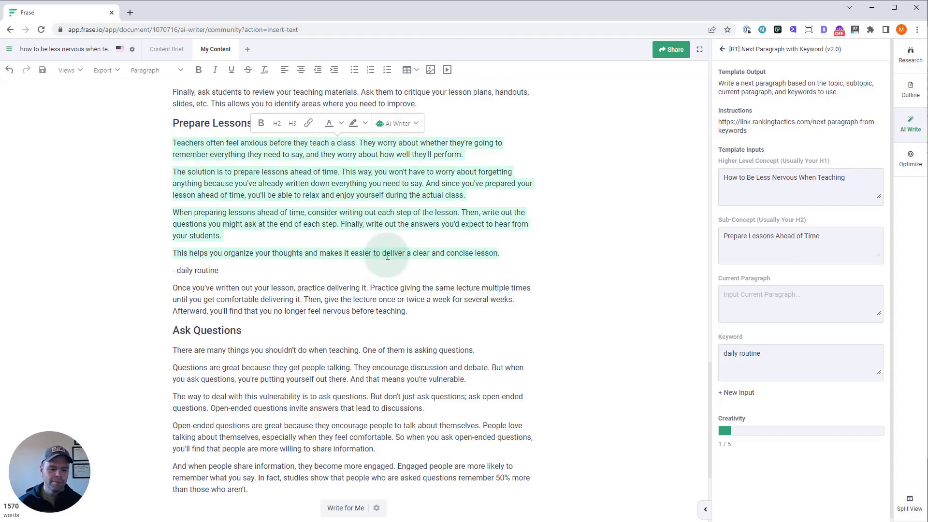
click(797, 302)
key(ctrl+v)
click(797, 384)
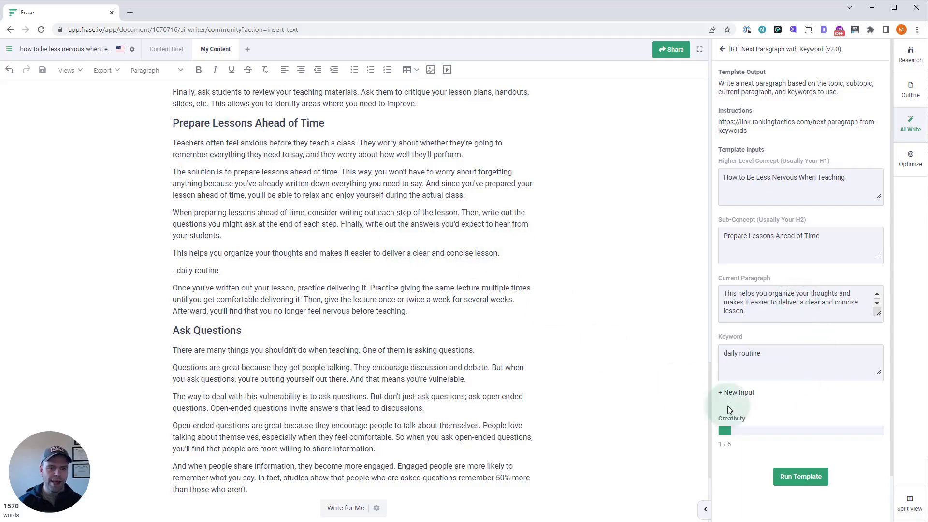
- Generate a 48-word daily routine paragraph and swap it in for the '- daily routine' line
click(800, 477)
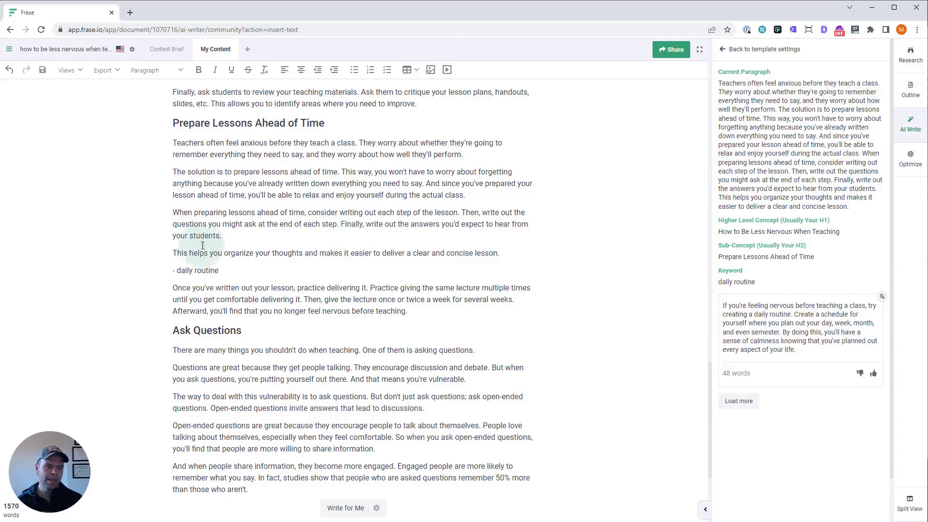
click(213, 271)
drag(179, 272, 178, 271)
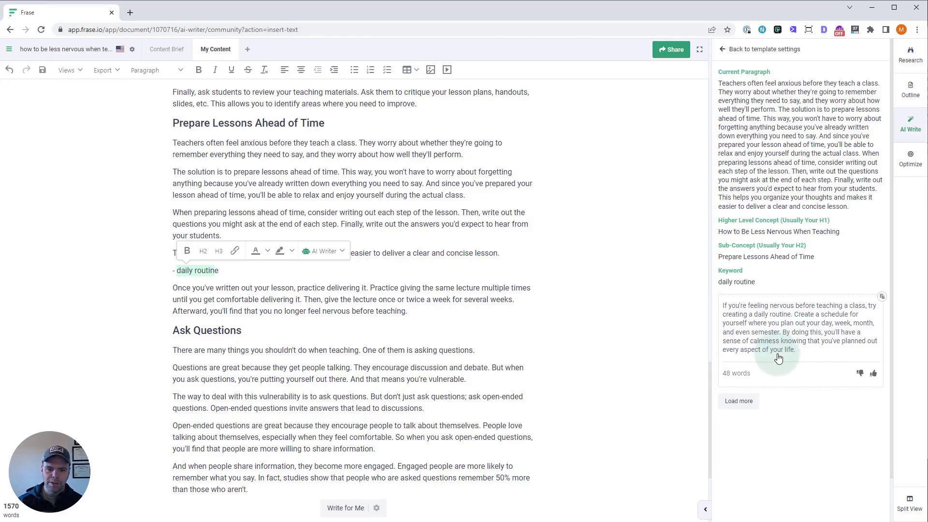
drag(255, 272, 161, 270)
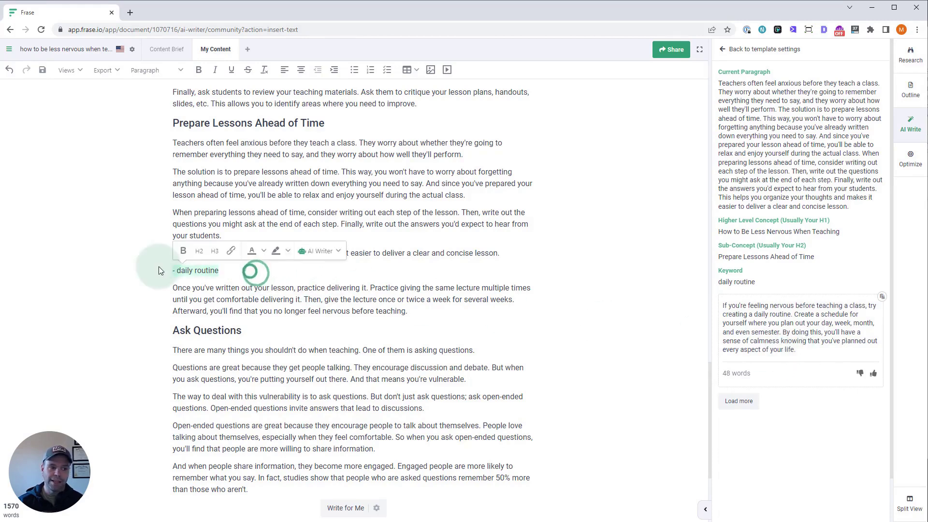
key(BackSpace)
click(770, 330)
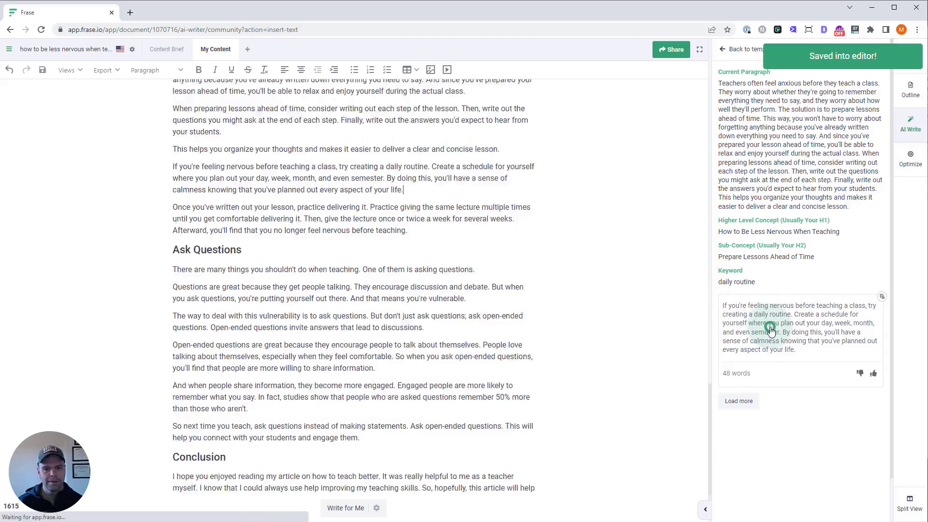
scroll(435, 265, up, 3)
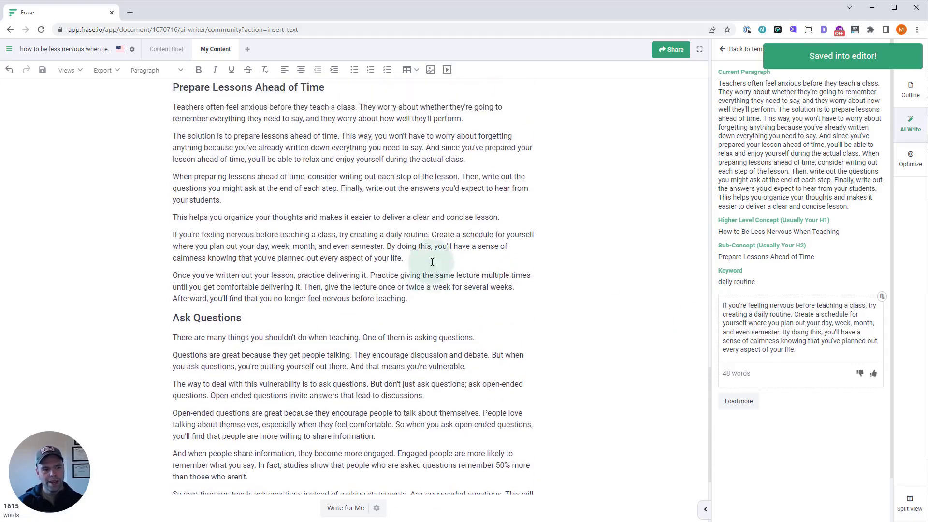
scroll(432, 262, up, 3)
drag(504, 286, 174, 245)
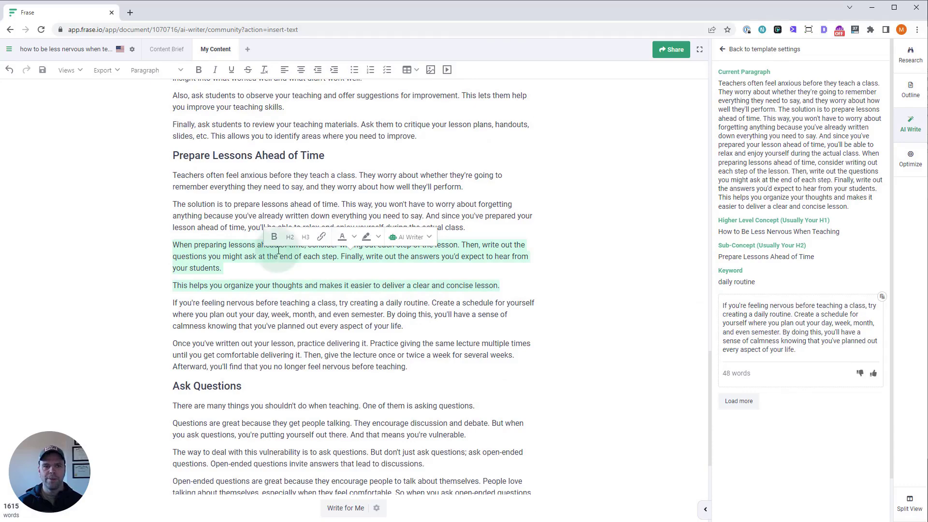
- Scroll the draft back and place the cursor in the Prepare Lessons Ahead of Time heading
scroll(392, 358, down, 5)
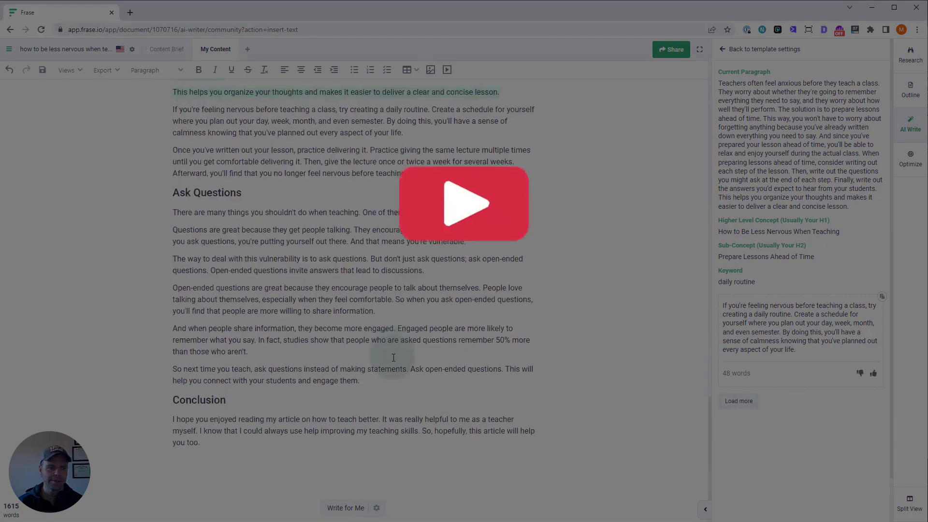
scroll(393, 357, up, 8)
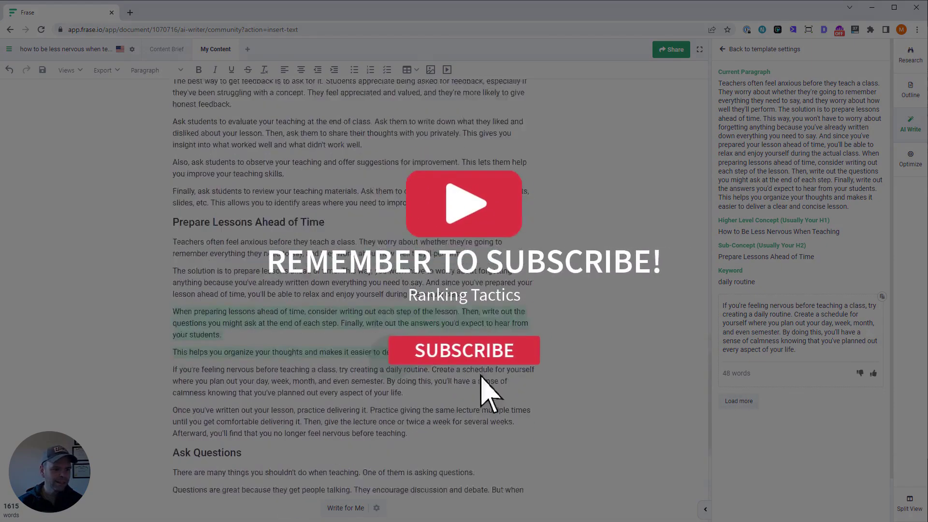
click(427, 303)
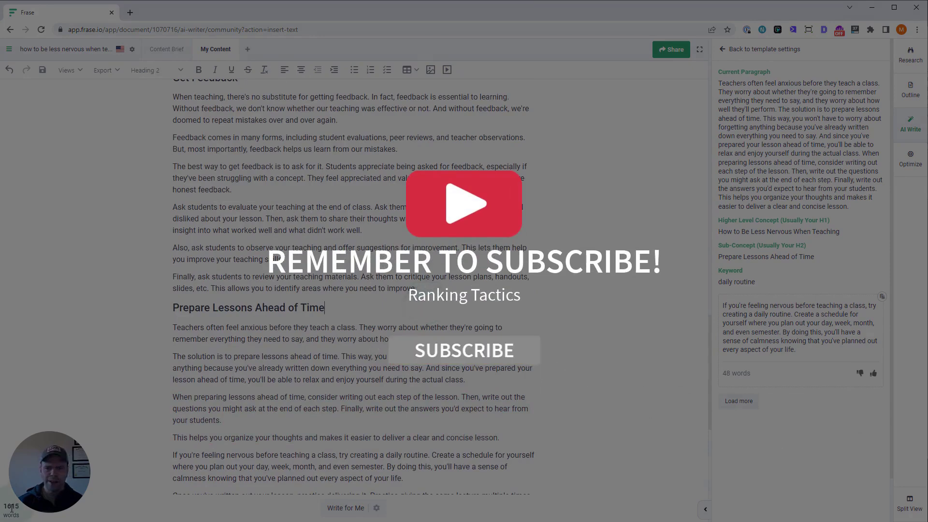